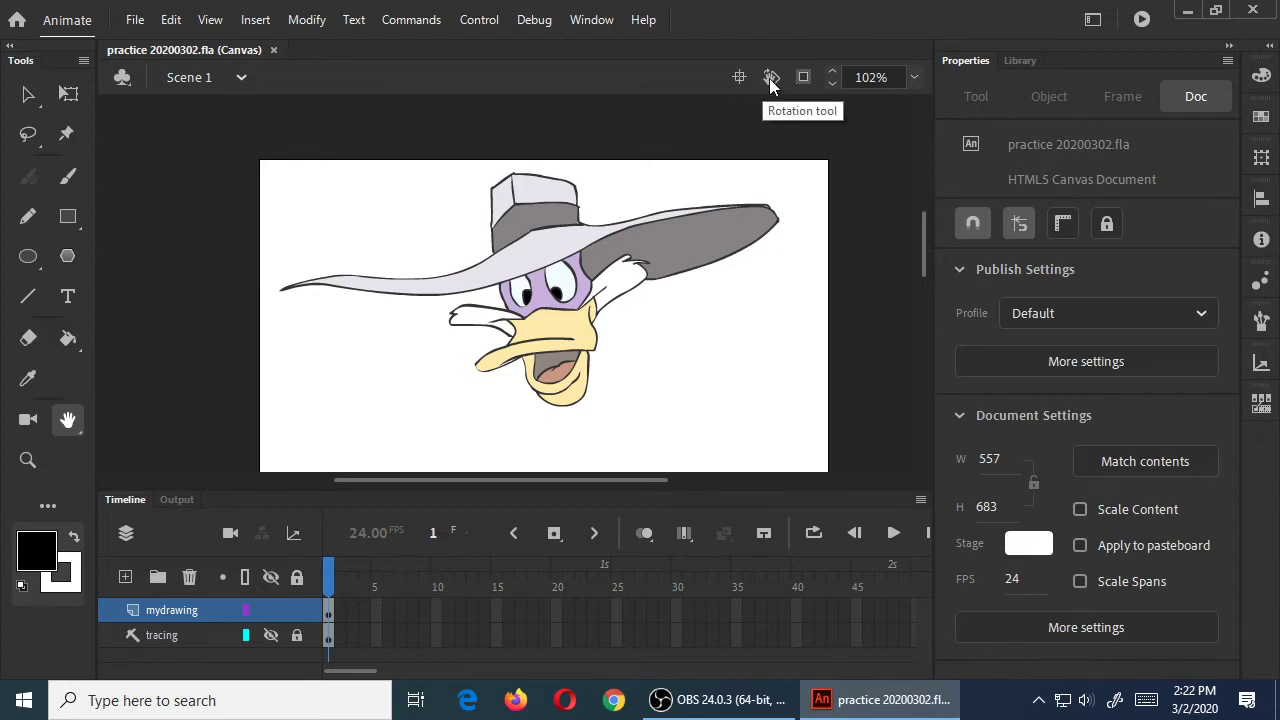
Step: Tilt the duck's stage view with the Rotation tool, then recenter it upright with Center Stage
{"action": "left_click", "coordinate": [770, 77]}
{"action": "left_click_drag", "start_coordinate": [816, 163], "coordinate": [765, 134]}
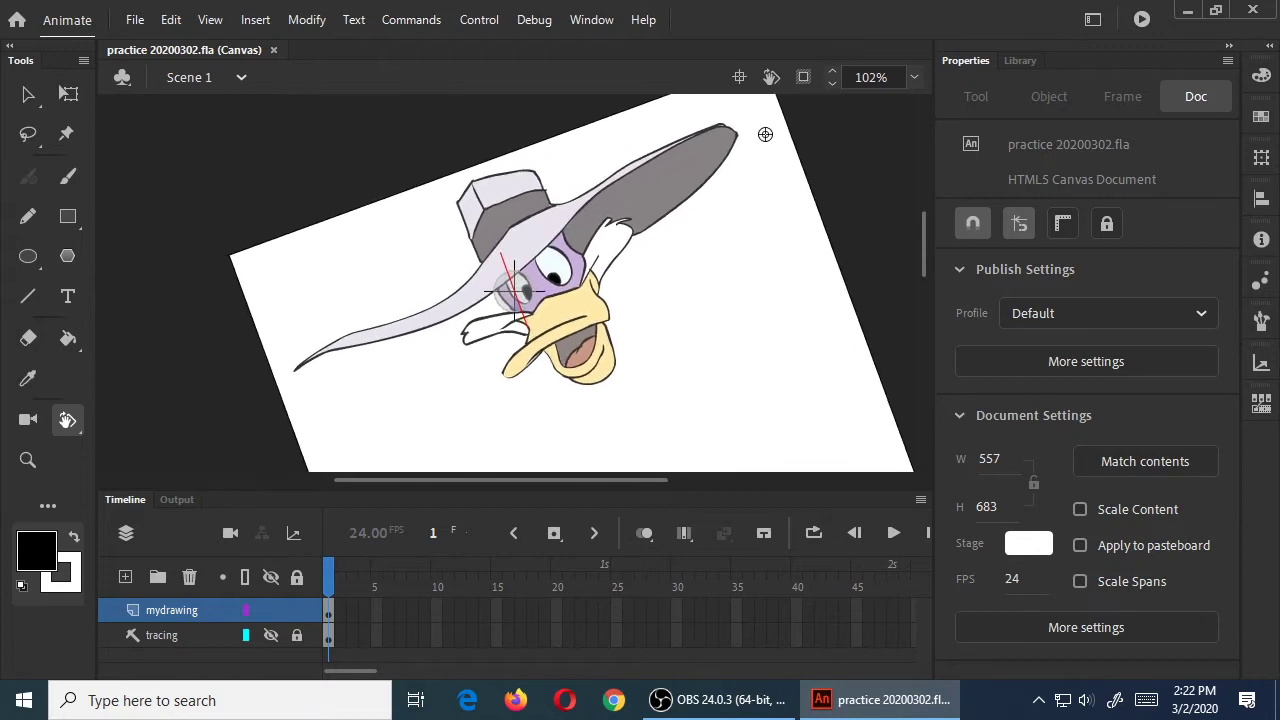
{"action": "left_click", "coordinate": [739, 77]}
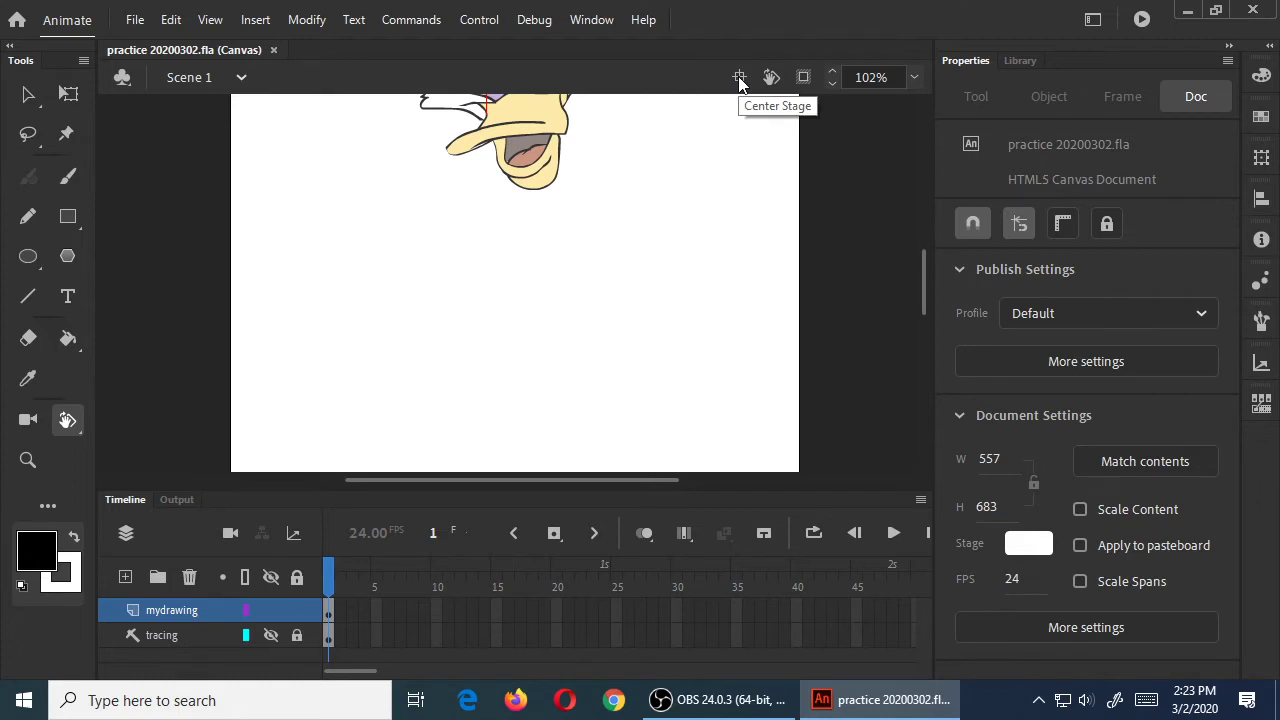
{"action": "scroll", "coordinate": [728, 248], "scroll_direction": "up", "scroll_amount": 3}
{"action": "scroll", "coordinate": [731, 243], "scroll_direction": "down", "scroll_amount": 1}
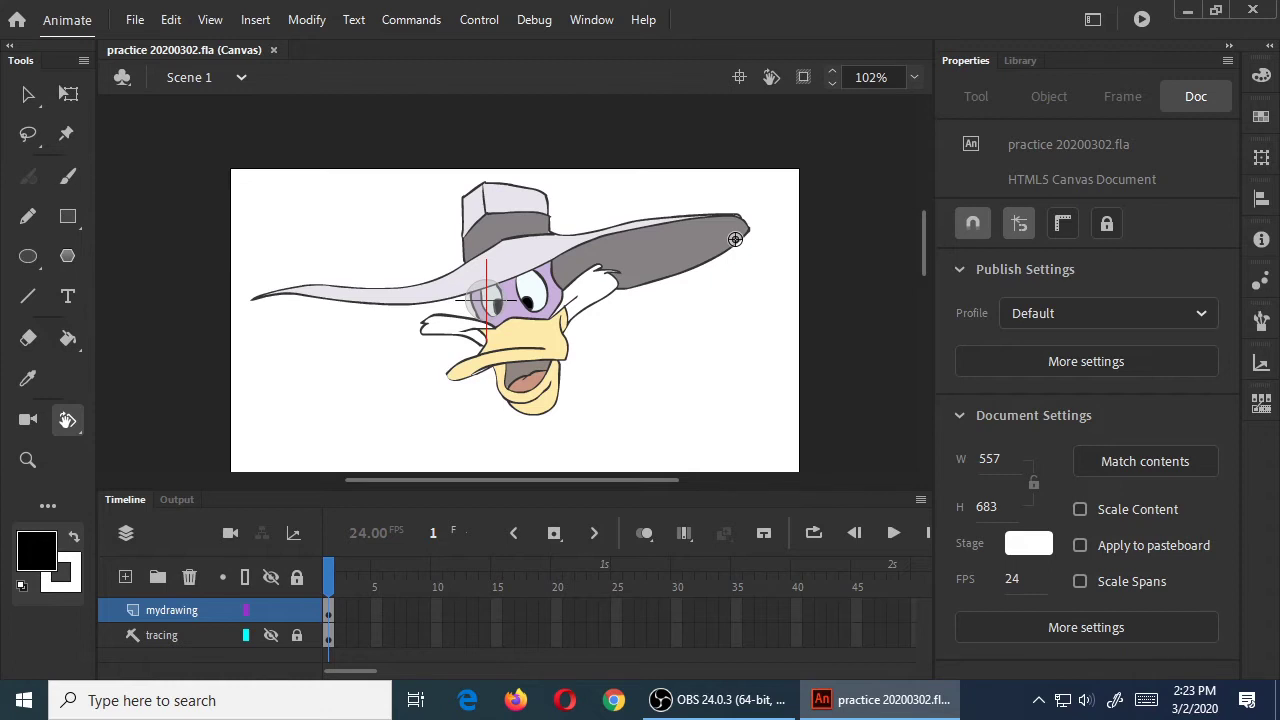
Step: Switch back to the Selection tool and open the File menu
{"action": "left_click", "coordinate": [28, 94]}
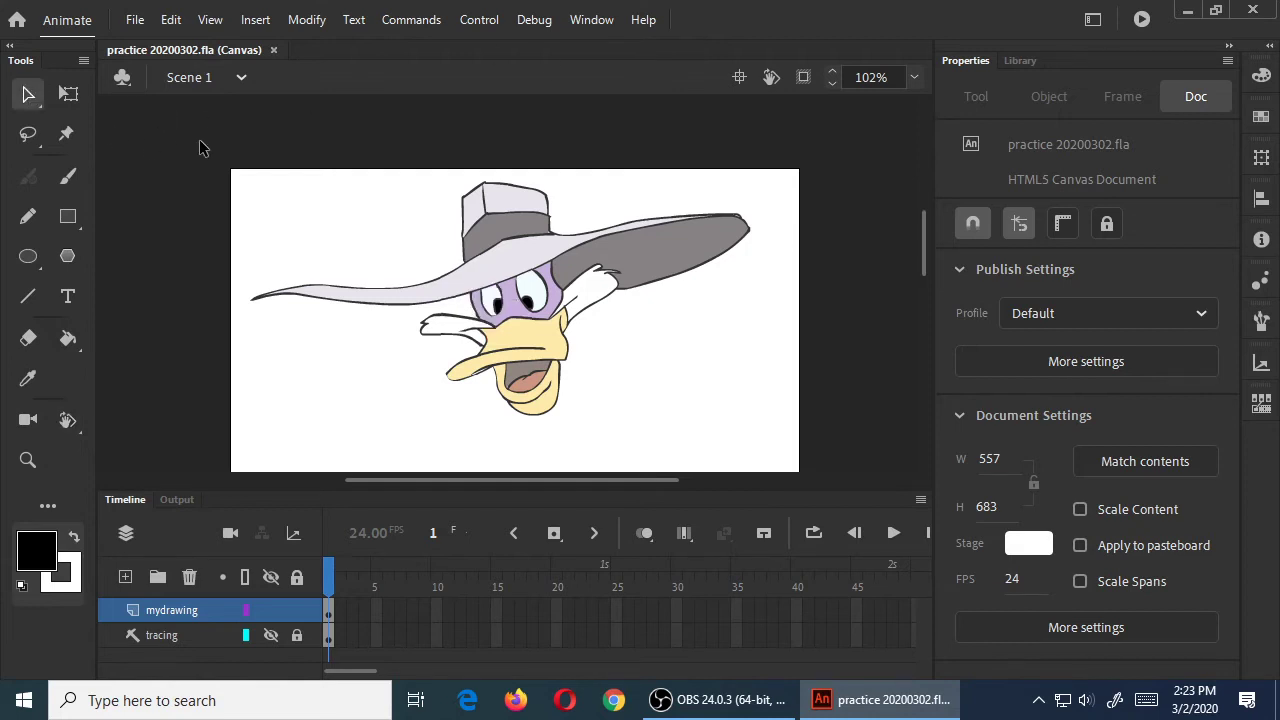
{"action": "scroll", "coordinate": [240, 212], "scroll_direction": "down", "scroll_amount": 5}
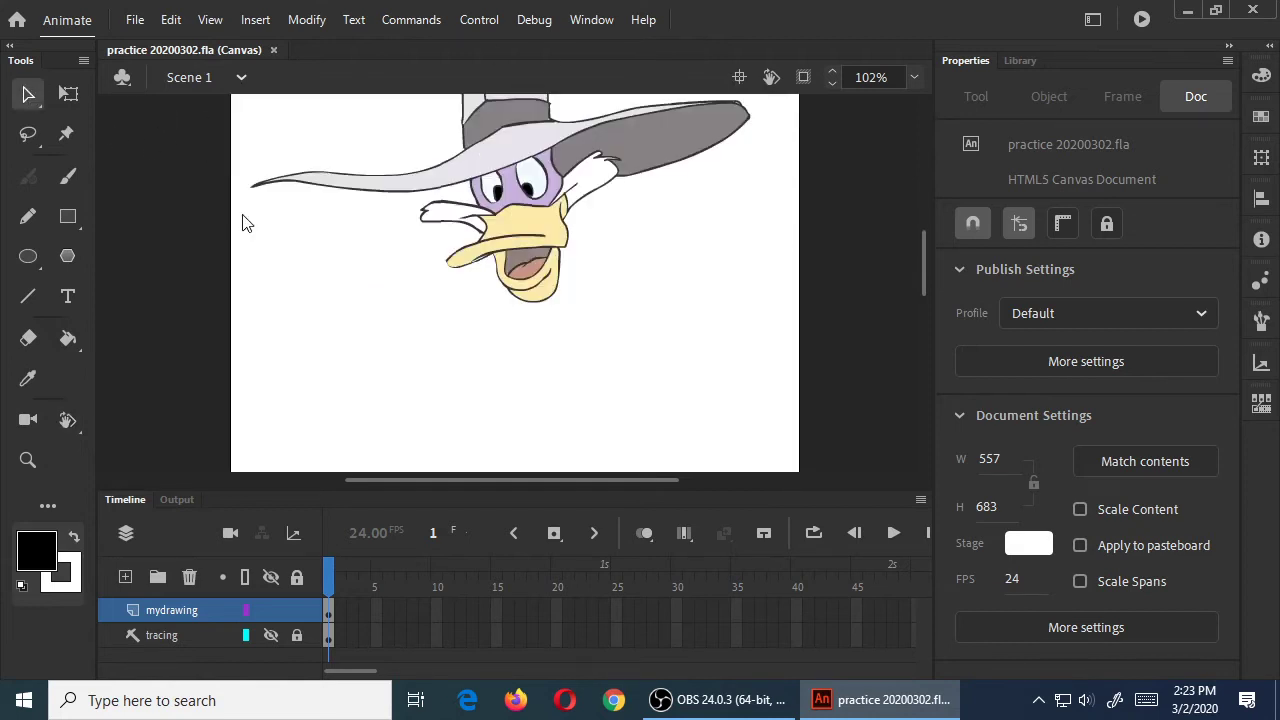
{"action": "scroll", "coordinate": [249, 217], "scroll_direction": "up", "scroll_amount": 10}
{"action": "scroll", "coordinate": [102, 108], "scroll_direction": "down", "scroll_amount": 5}
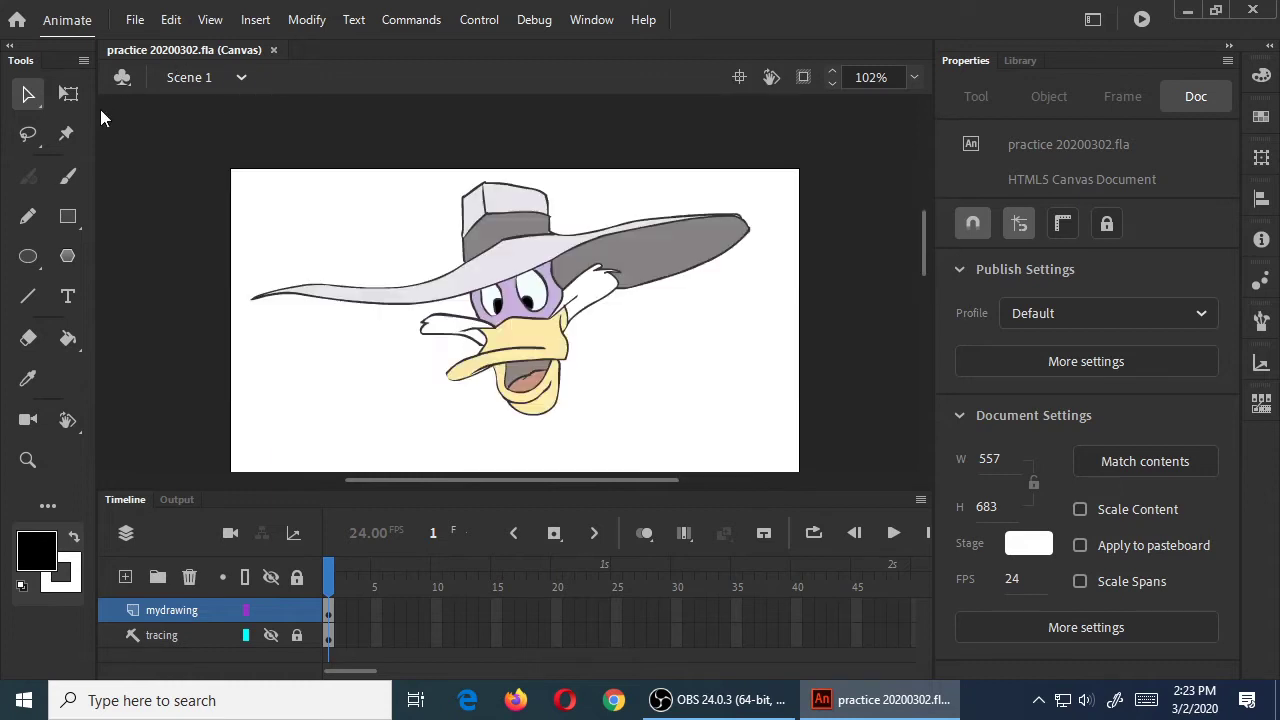
{"action": "scroll", "coordinate": [110, 113], "scroll_direction": "down", "scroll_amount": 3}
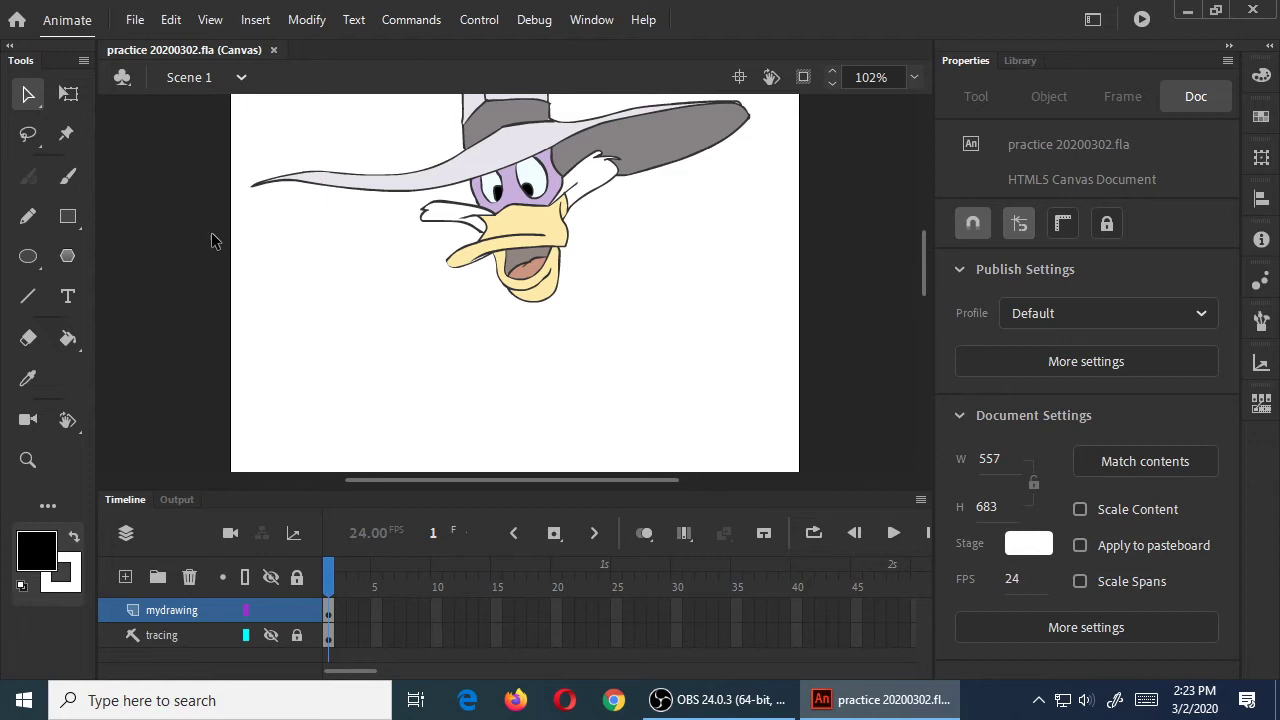
{"action": "scroll", "coordinate": [211, 240], "scroll_direction": "up", "scroll_amount": 3}
{"action": "left_click", "coordinate": [135, 20]}
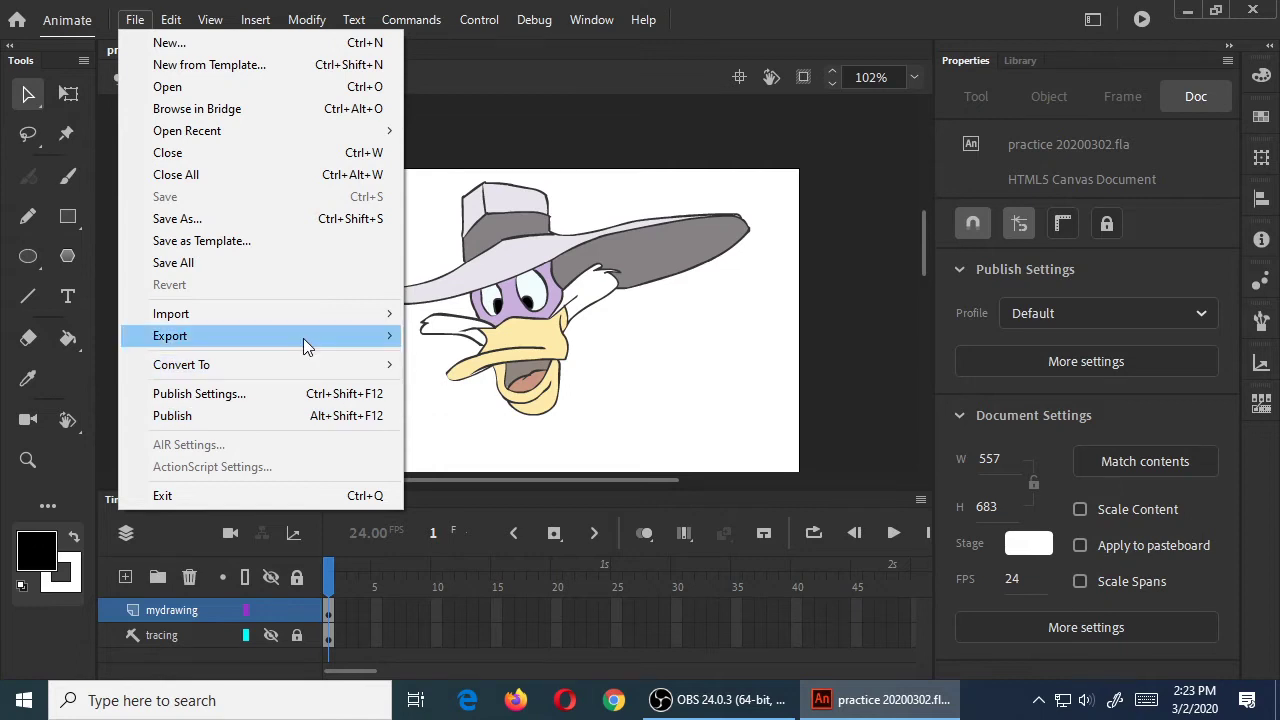
Step: Open the Export Image dialog for the duck drawing from File > Export
{"action": "mouse_move", "coordinate": [303, 338]}
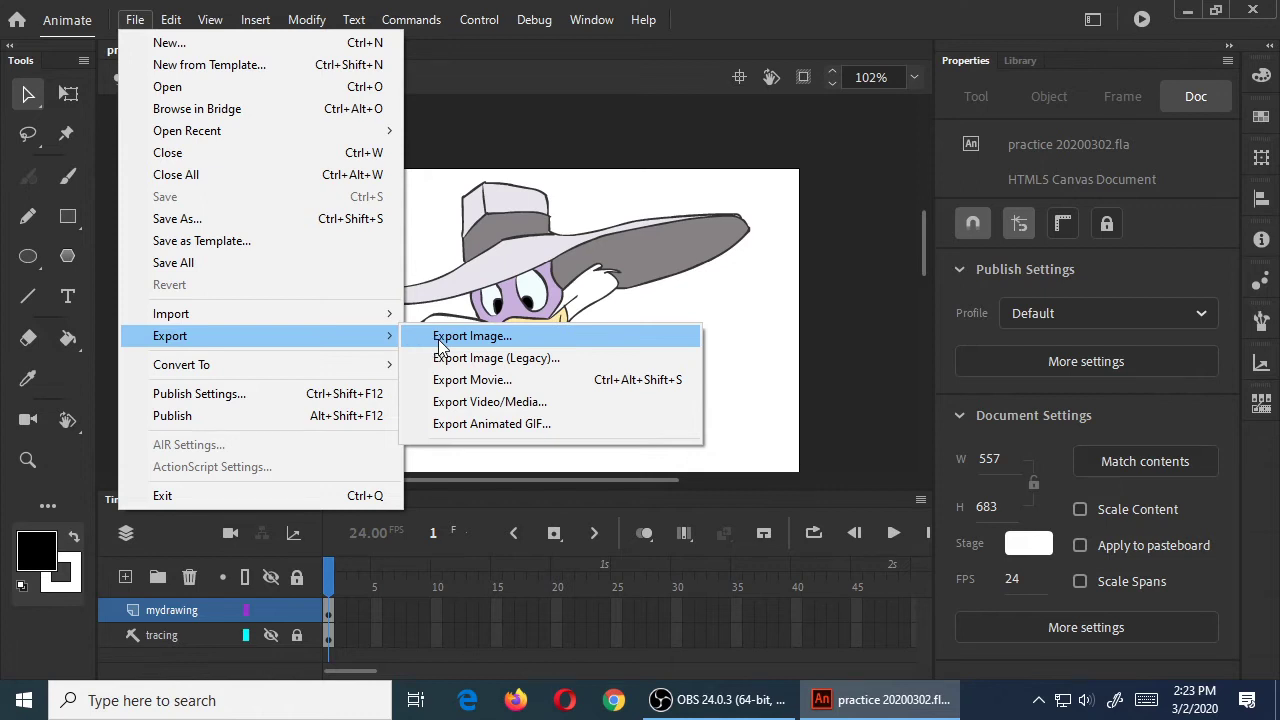
{"action": "left_click", "coordinate": [440, 345]}
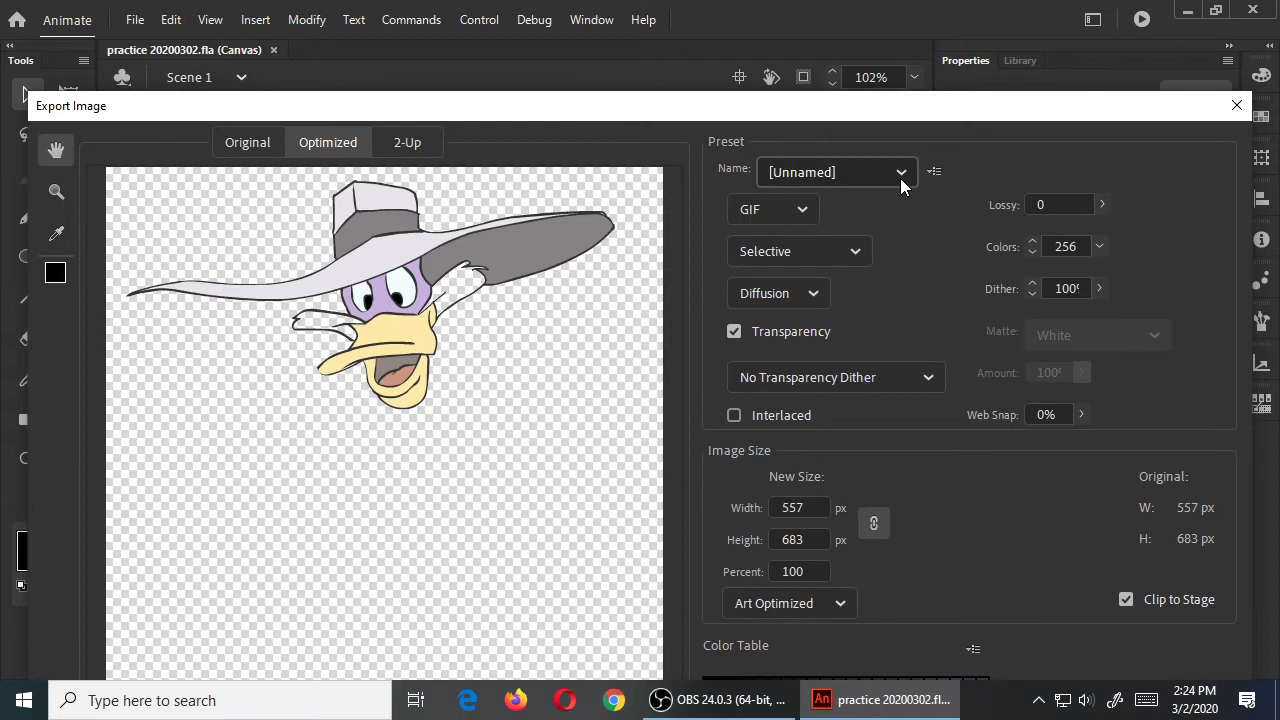
Step: Set the export preset to PNG-24 with Transparency unchecked, then proceed to save practice-20200302.png
{"action": "left_click", "coordinate": [901, 171]}
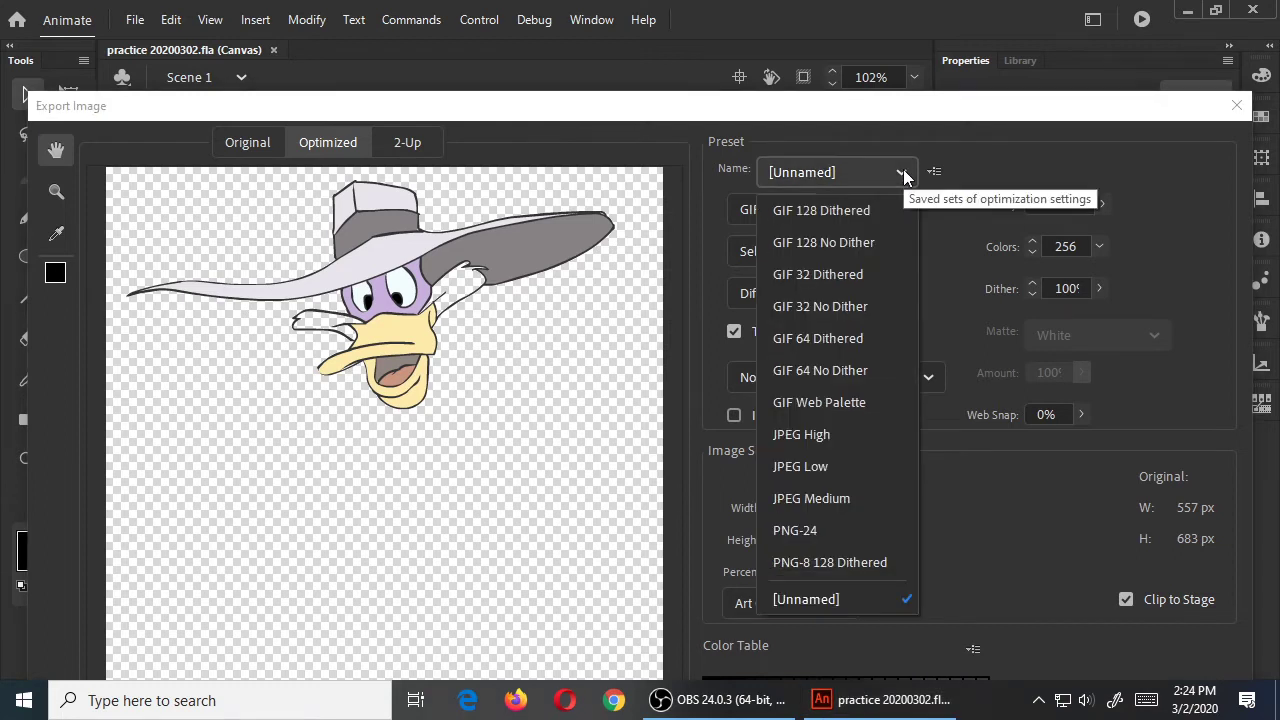
{"action": "left_click", "coordinate": [844, 527]}
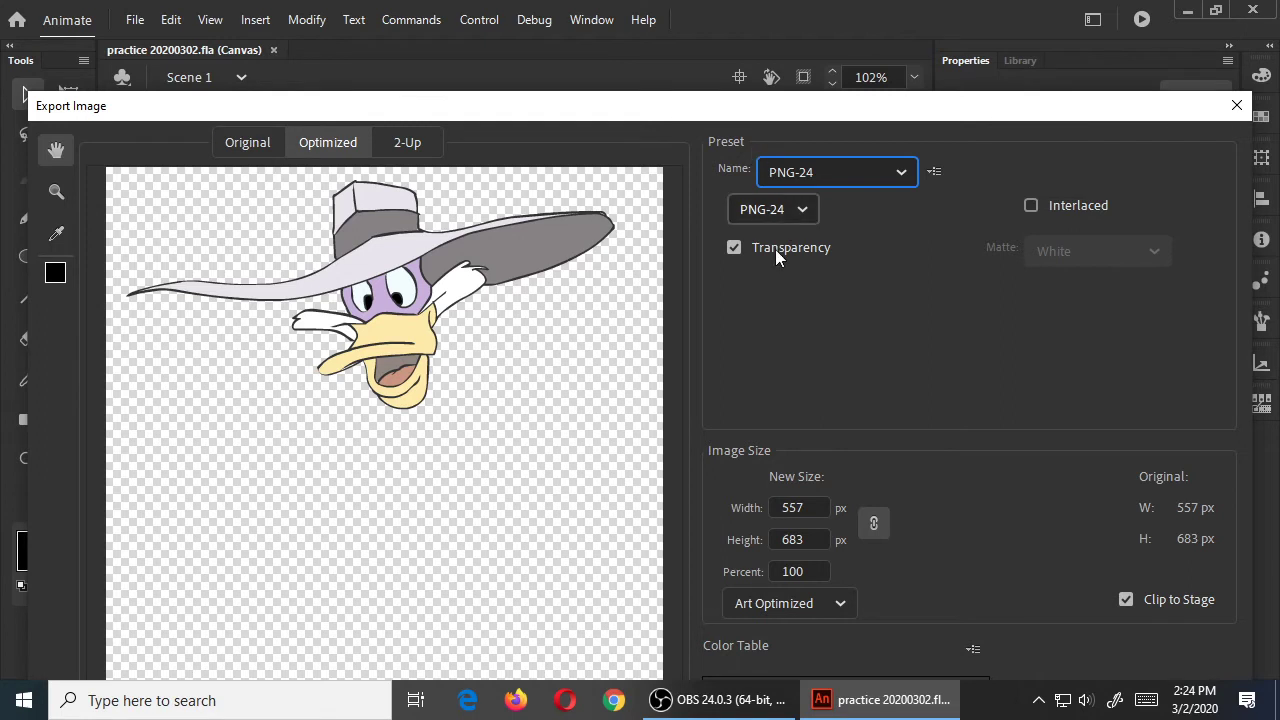
{"action": "left_click", "coordinate": [773, 249]}
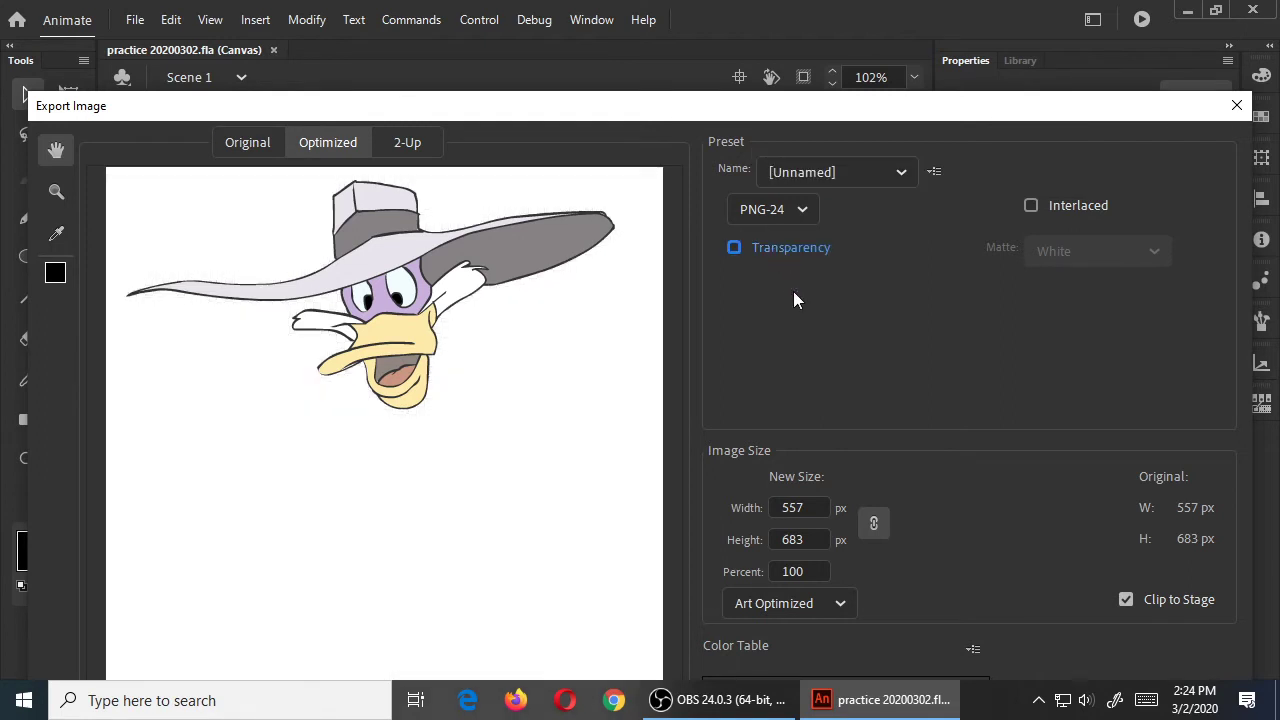
{"action": "left_click_drag", "start_coordinate": [880, 112], "coordinate": [882, 22]}
{"action": "key", "text": "Return"}
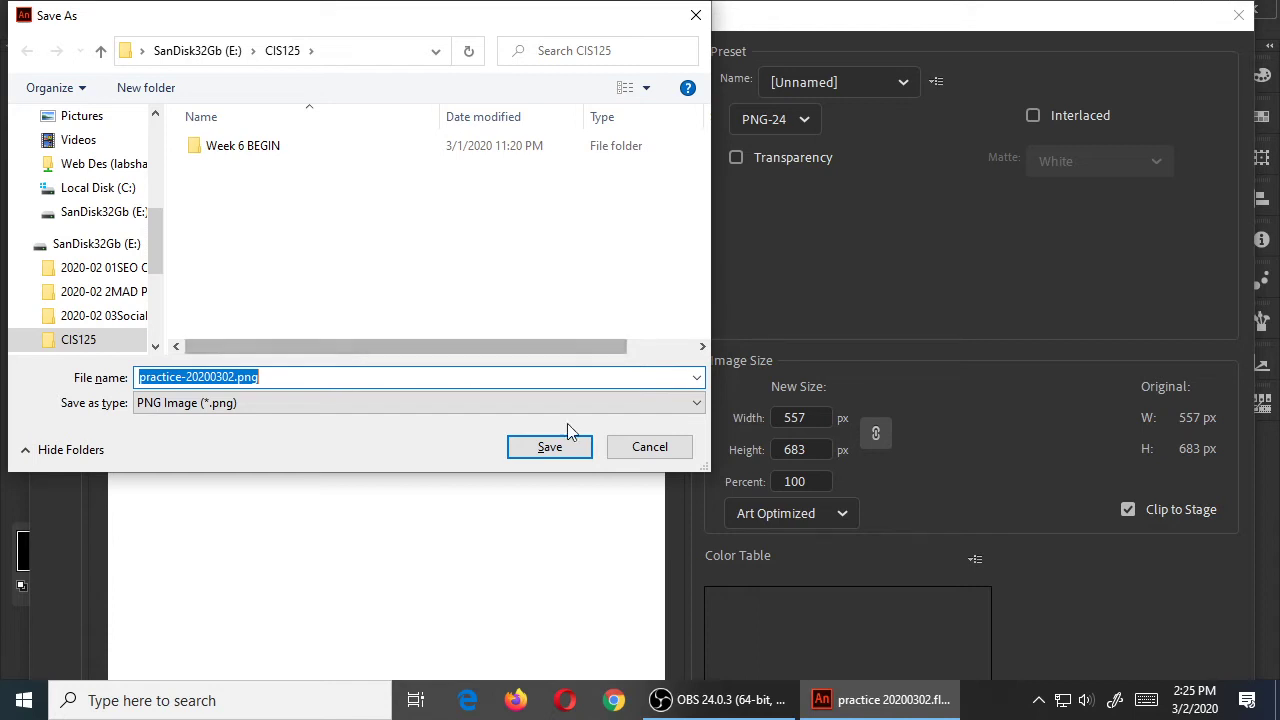
Step: Cancel the Save As dialog and close the Export Image window
{"action": "left_click", "coordinate": [650, 446]}
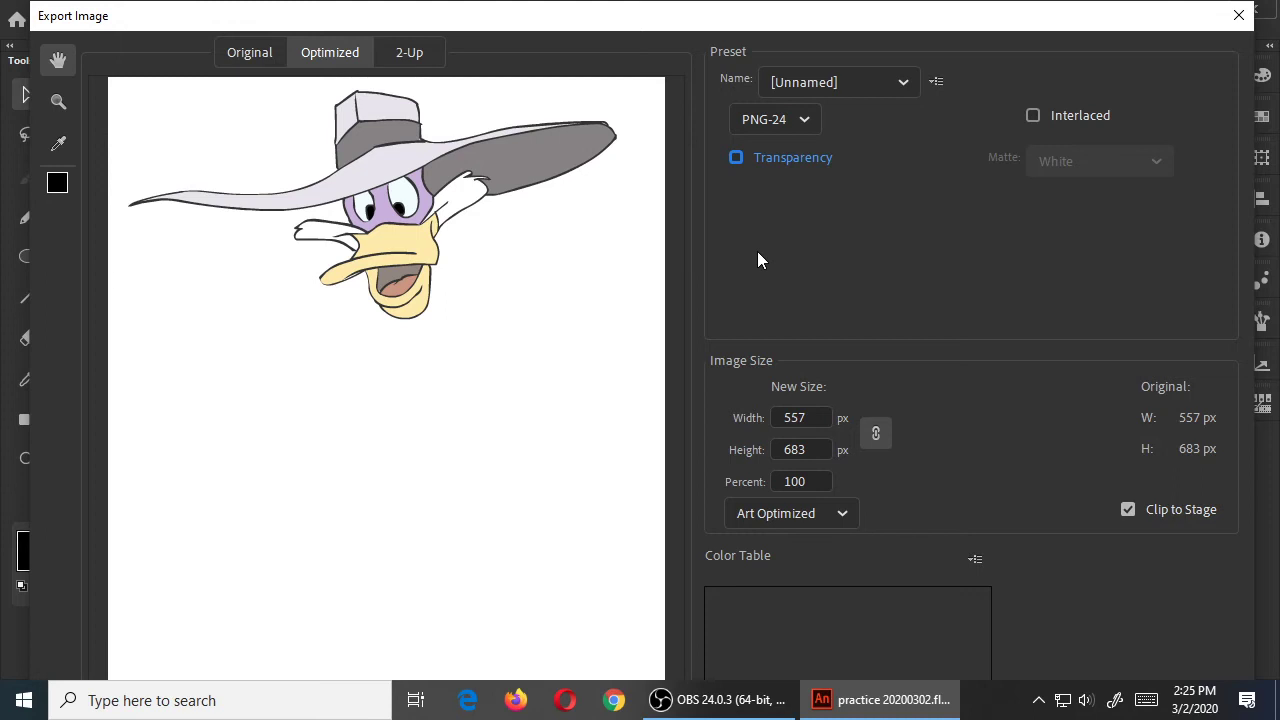
{"action": "left_click", "coordinate": [1238, 15]}
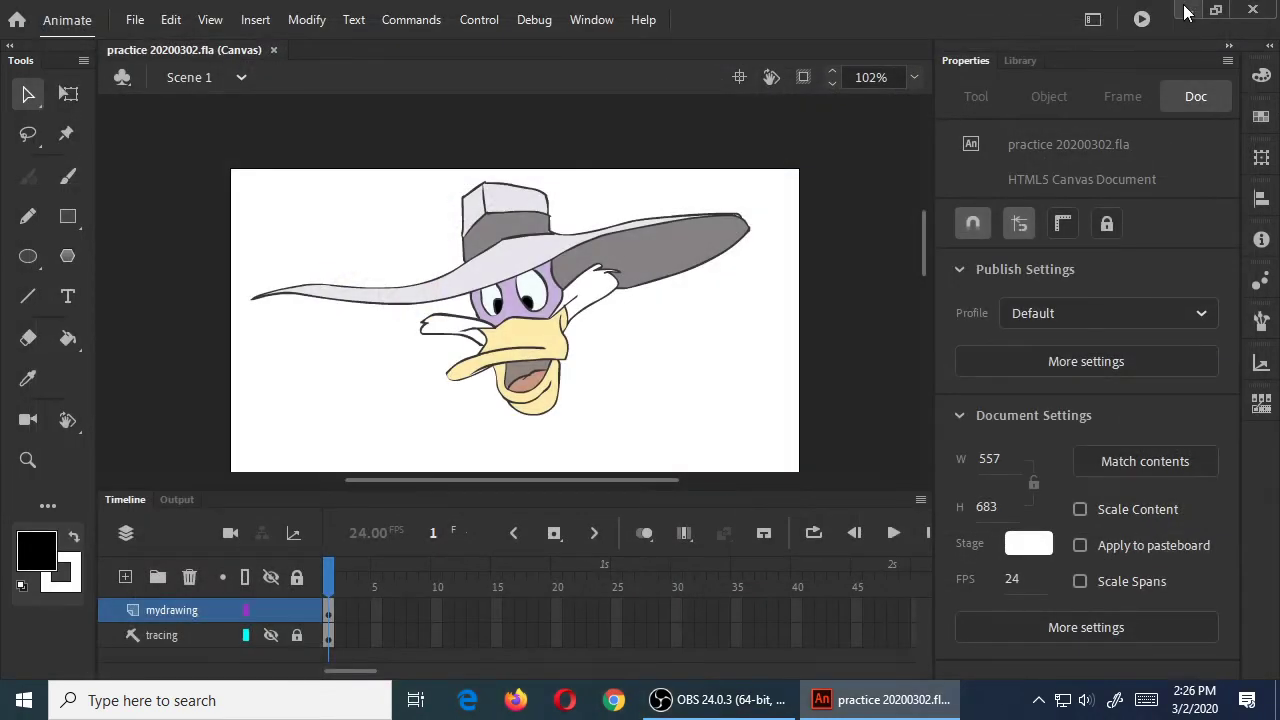
Step: Minimize Animate and load my.swccd.edu in Firefox to reach the MySWC portal
{"action": "left_click", "coordinate": [1184, 12]}
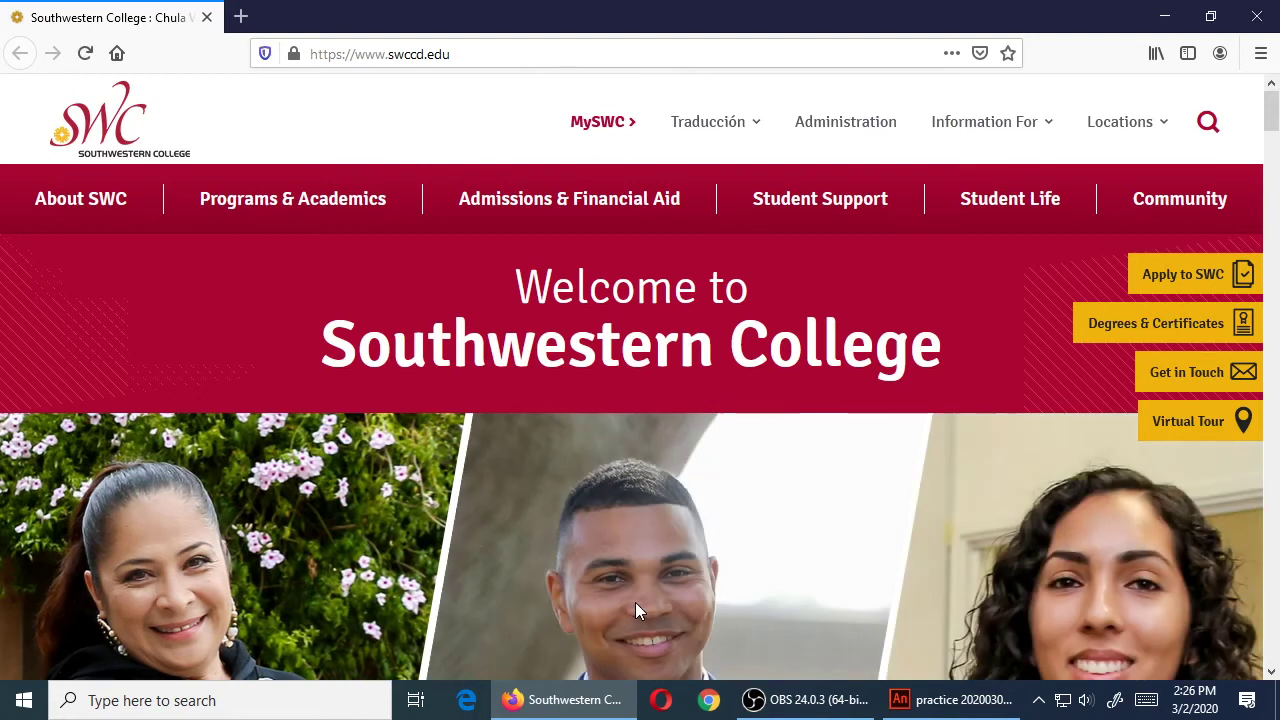
{"action": "left_click", "coordinate": [460, 57]}
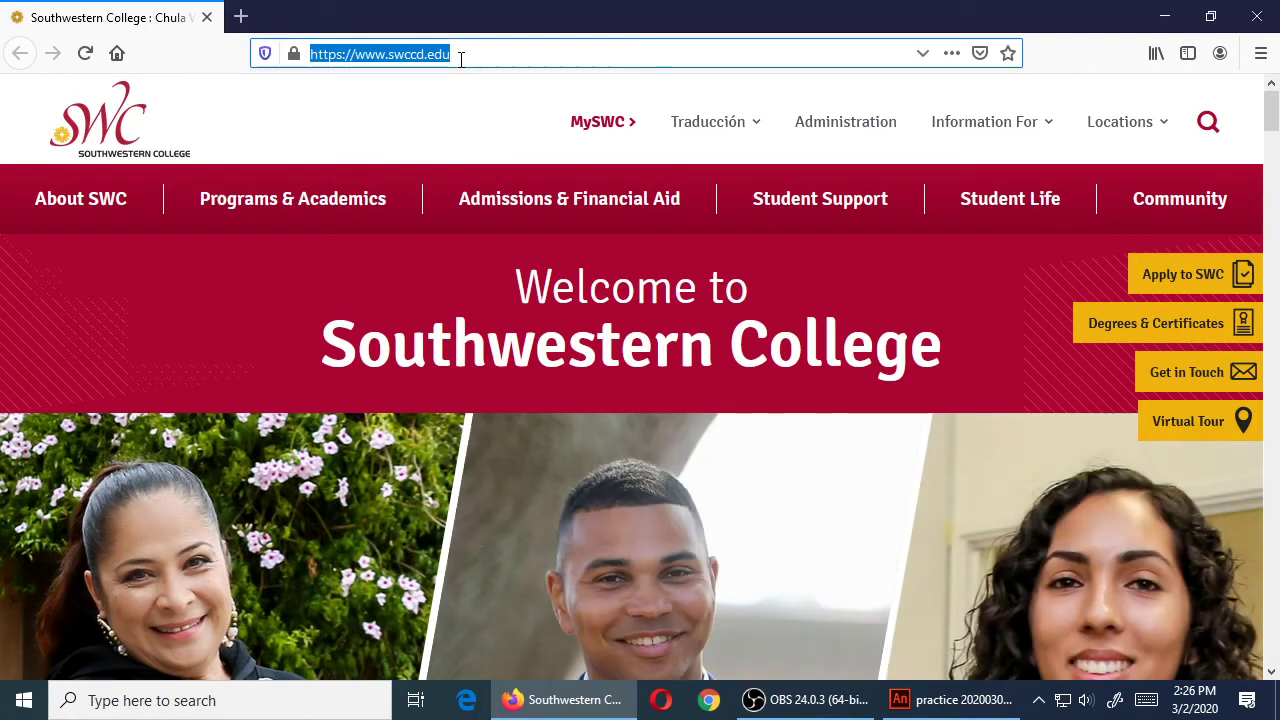
{"action": "type", "text": "my.swccd.edu"}
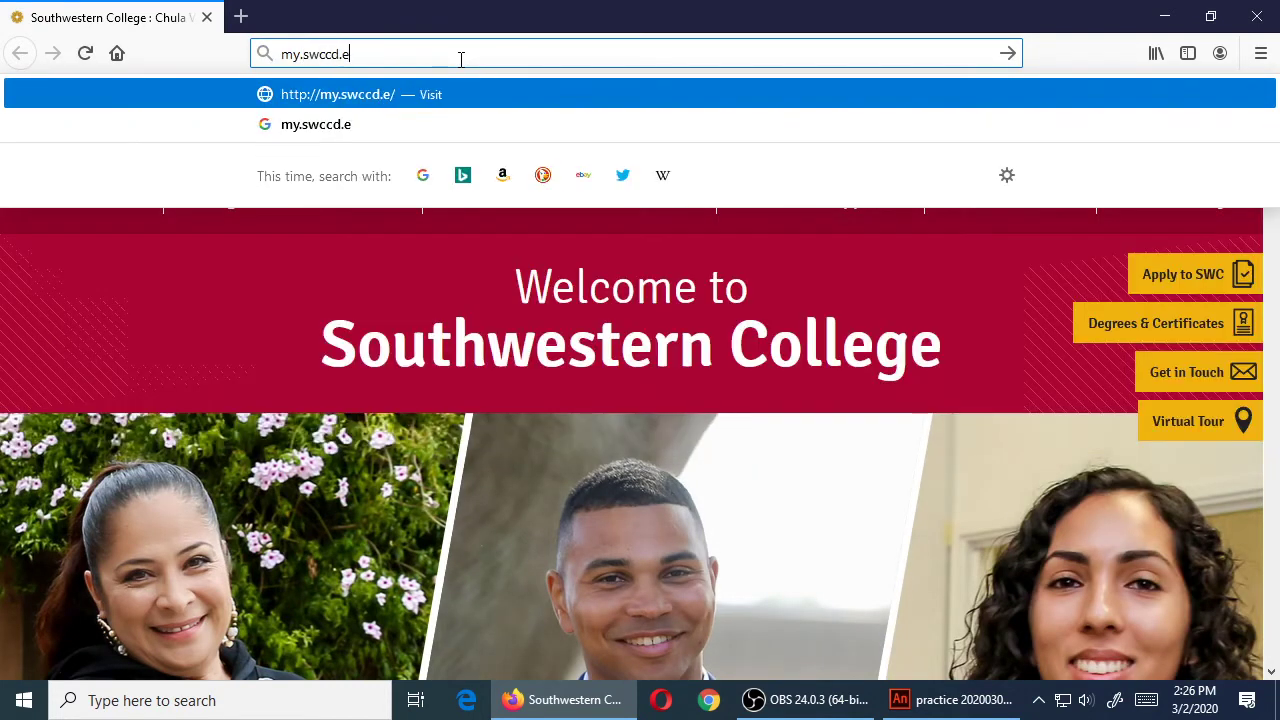
{"action": "key", "text": "Return"}
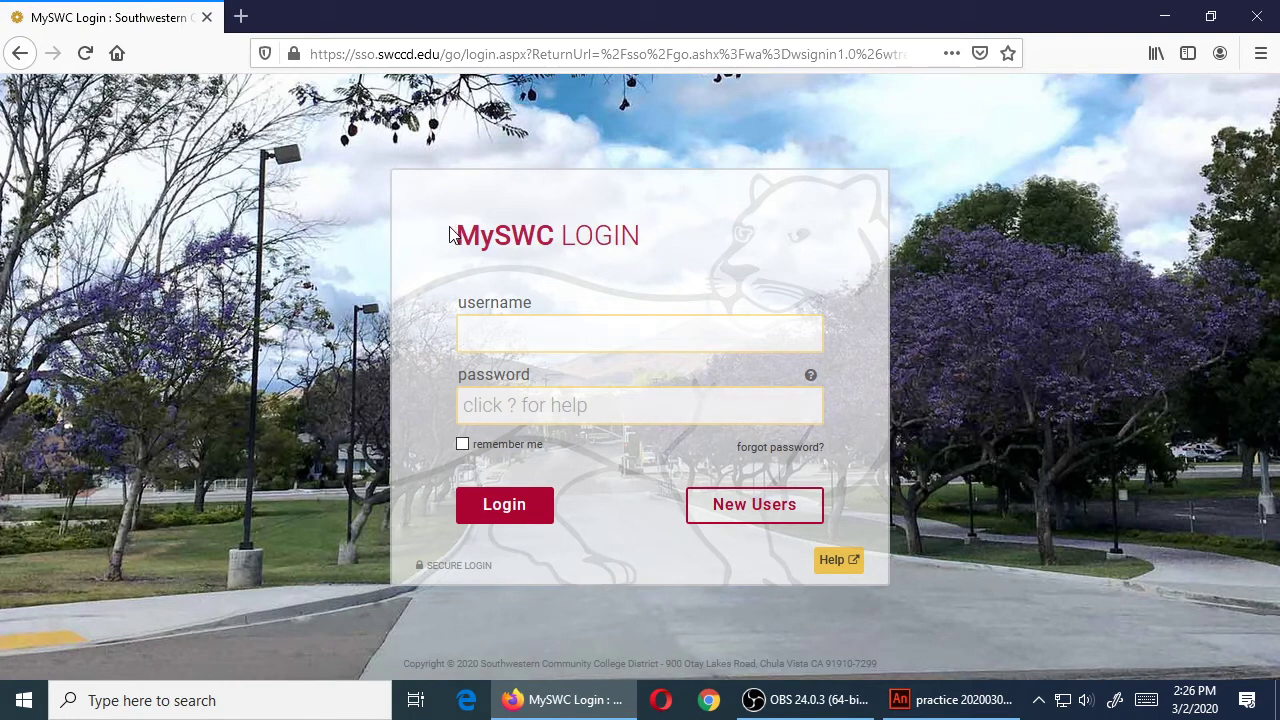
{"action": "left_click", "coordinate": [805, 700]}
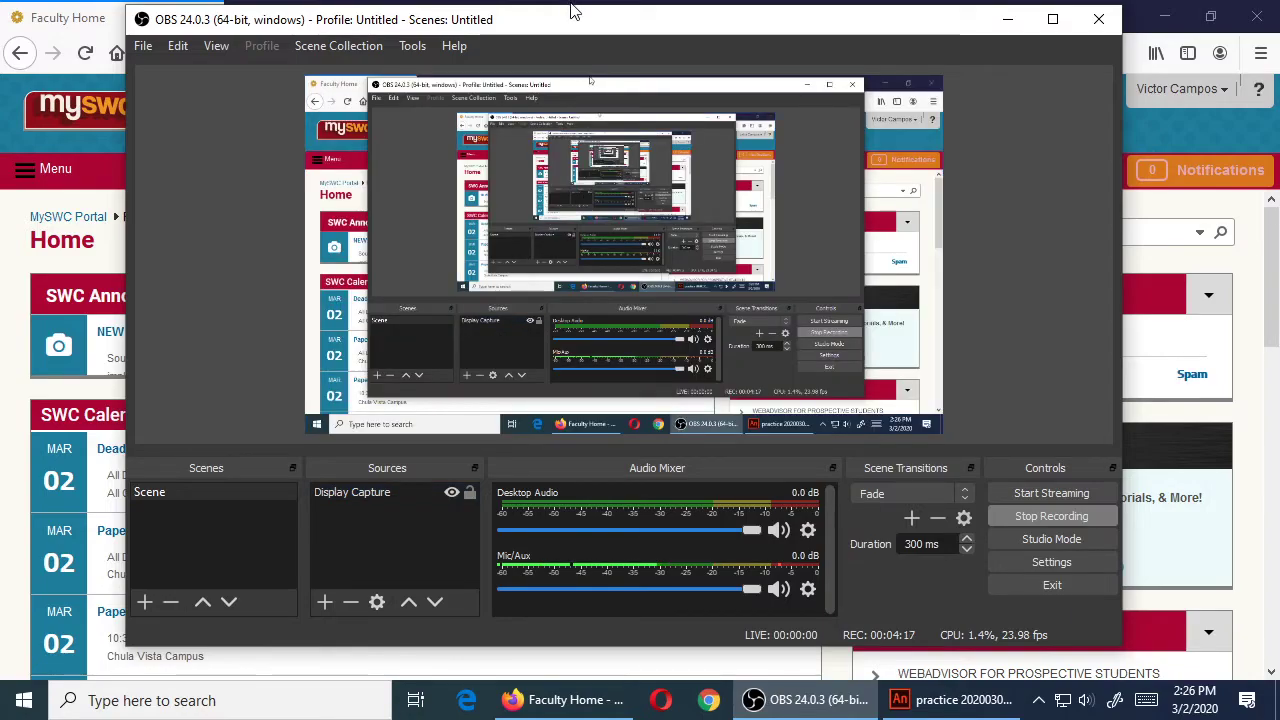
Step: Return to the MySWC Faculty Home page and scroll down to My Classes in Canvas
{"action": "left_click", "coordinate": [570, 4]}
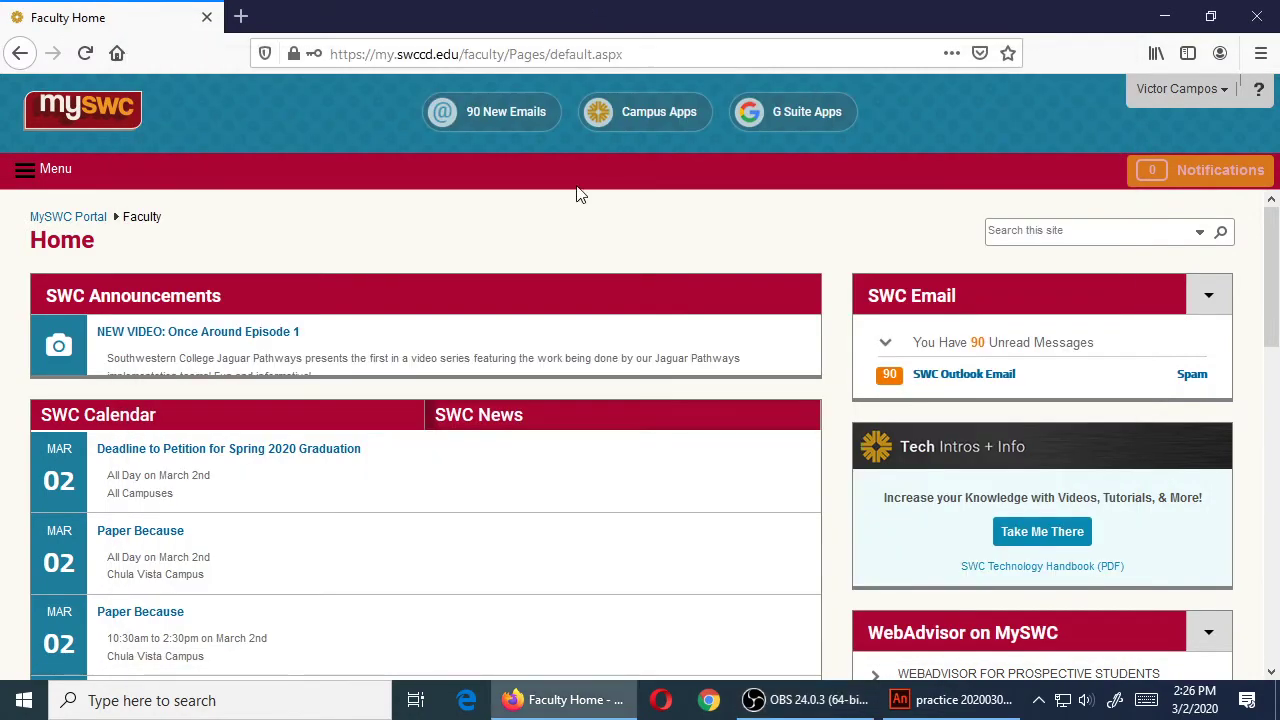
{"action": "scroll", "coordinate": [355, 410], "scroll_direction": "down", "scroll_amount": 6}
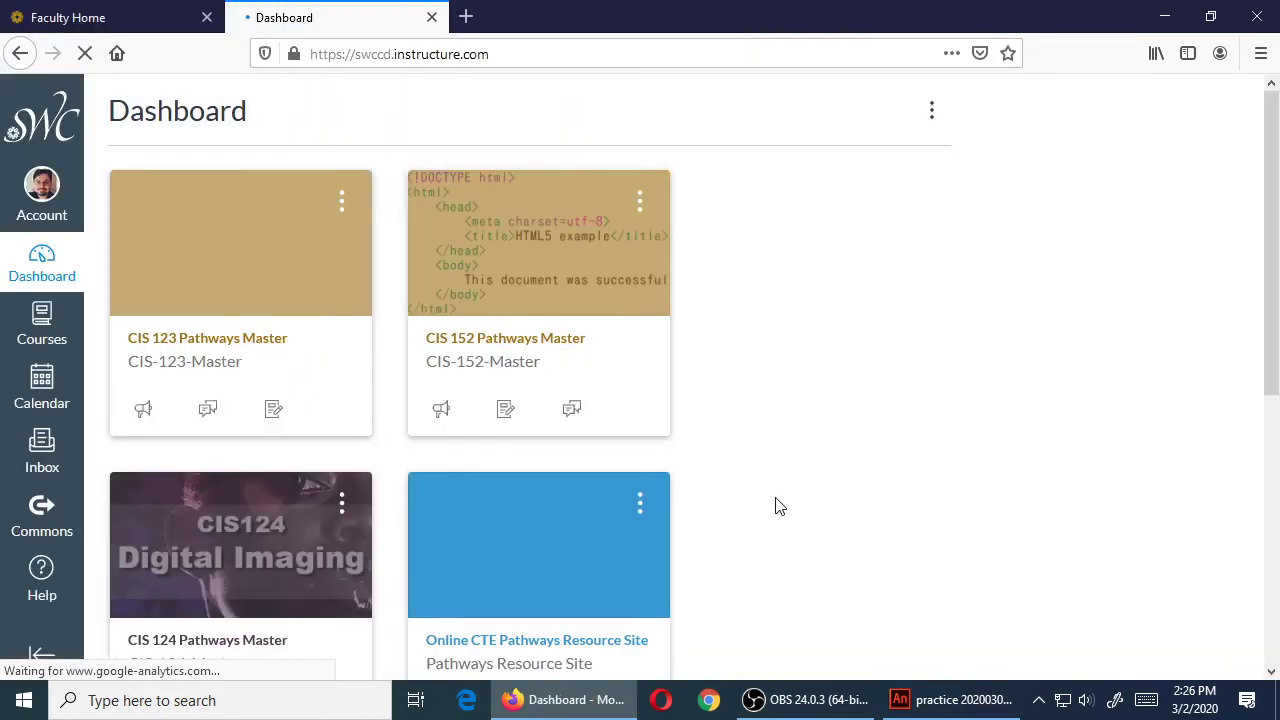
{"action": "scroll", "coordinate": [777, 506], "scroll_direction": "down", "scroll_amount": 2}
Step: Open the 20SP CIS125-602 course in Canvas and switch to Student View
{"action": "scroll", "coordinate": [777, 506], "scroll_direction": "down", "scroll_amount": 3}
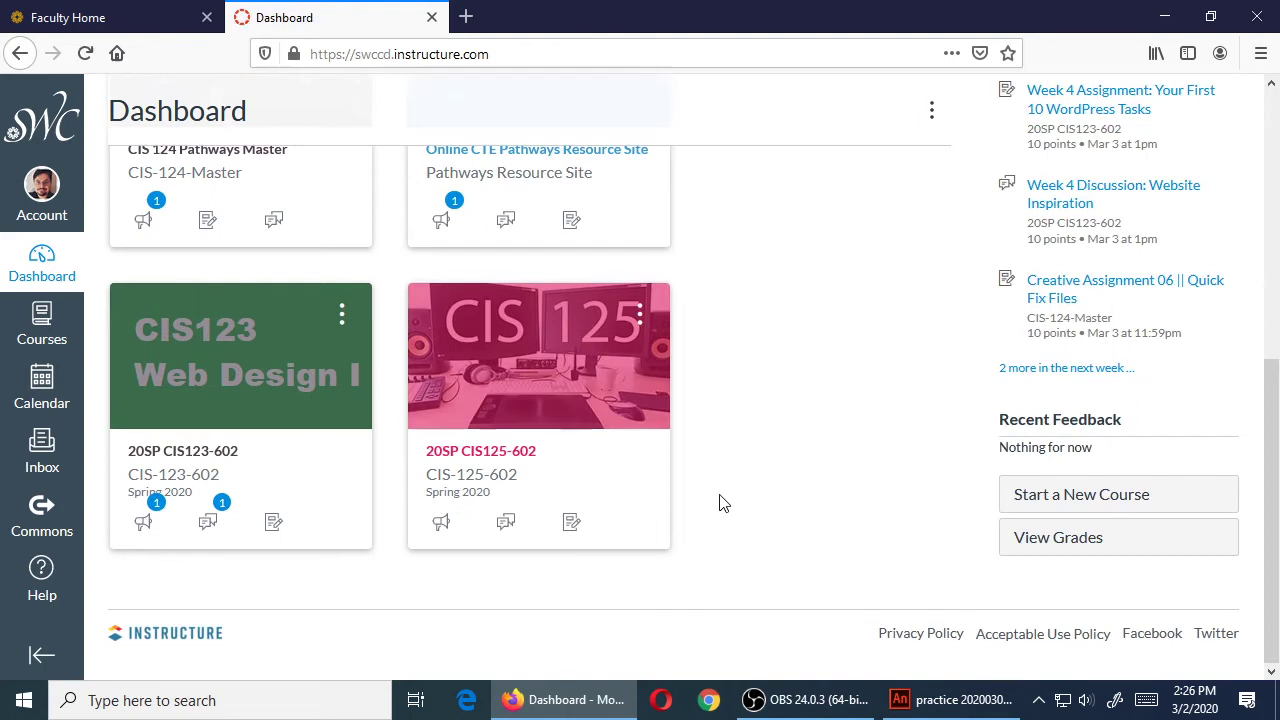
{"action": "left_click", "coordinate": [508, 452]}
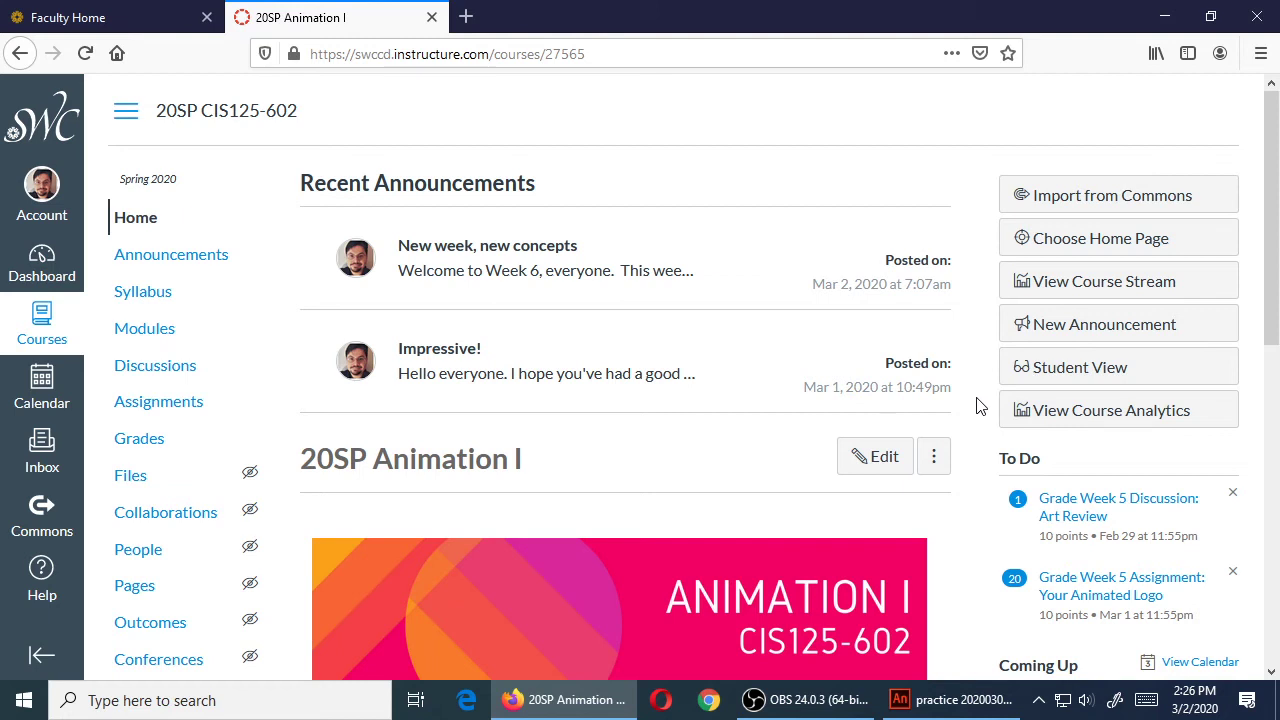
{"action": "left_click", "coordinate": [1066, 376]}
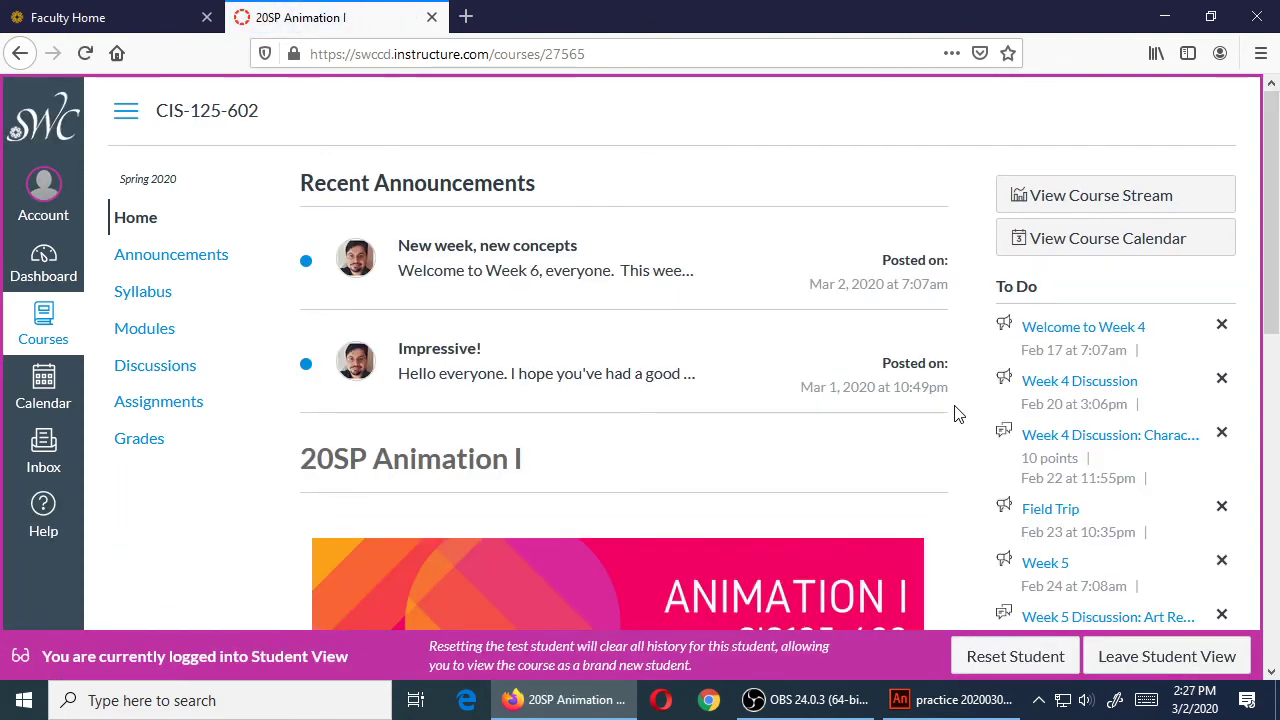
Step: Open the Week 6 Assignment: Tracing page from Modules, then show the desktop
{"action": "left_click", "coordinate": [150, 338]}
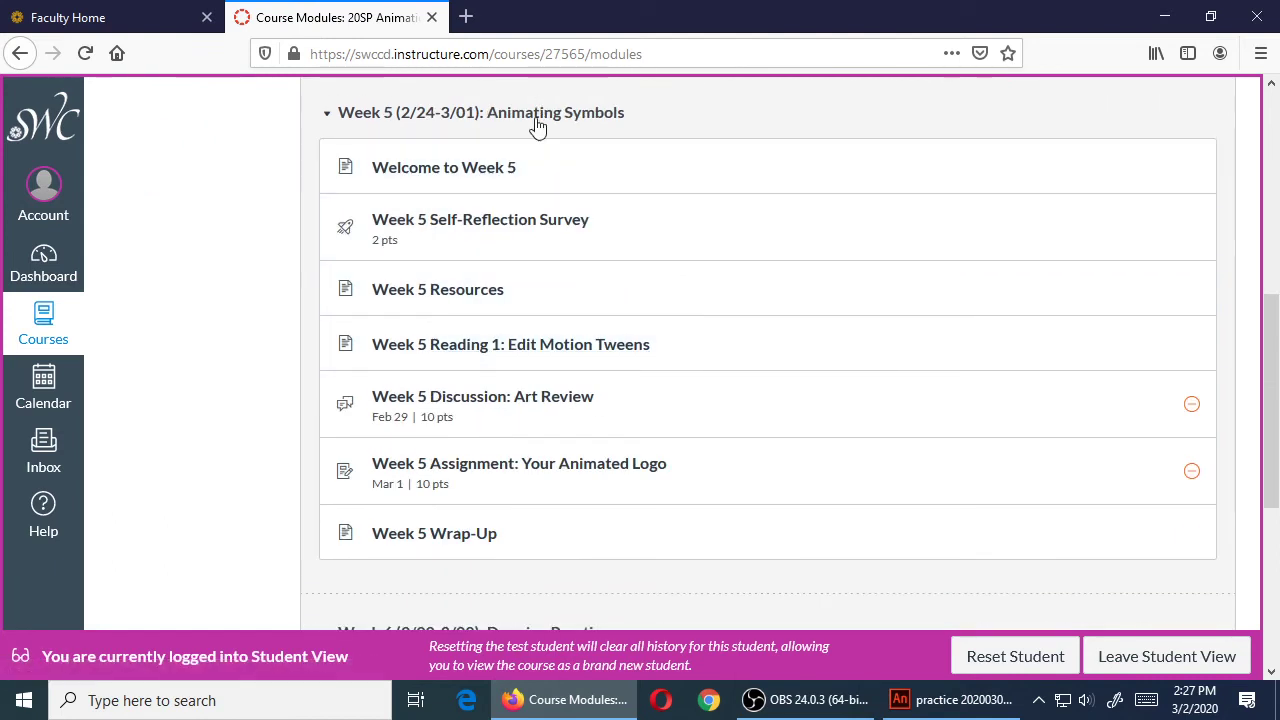
{"action": "left_click", "coordinate": [537, 122]}
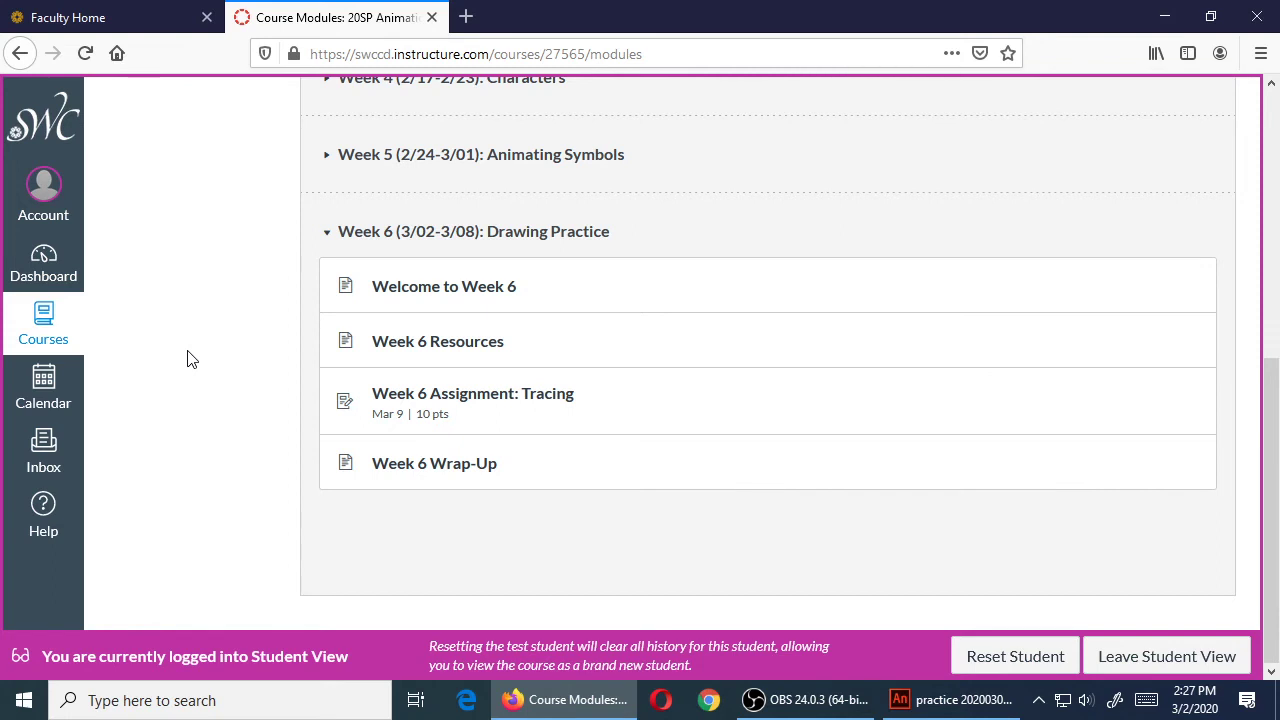
{"action": "left_click", "coordinate": [521, 393]}
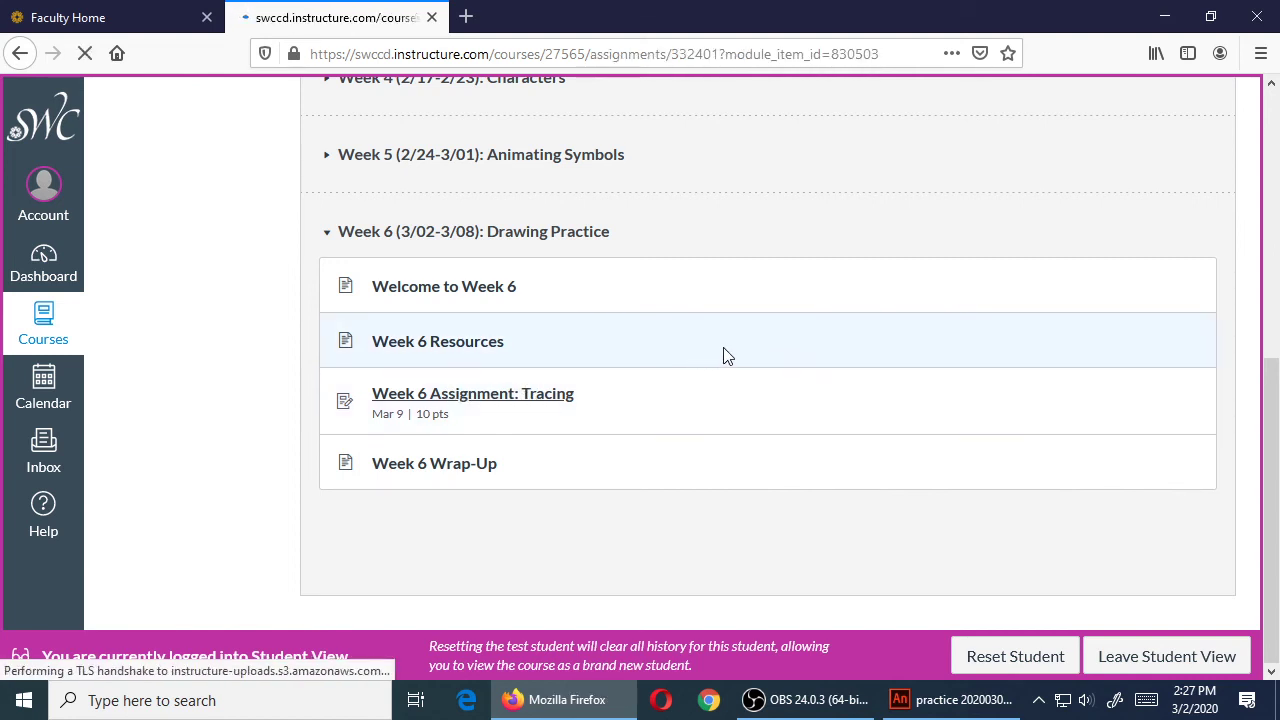
{"action": "scroll", "coordinate": [734, 349], "scroll_direction": "down", "scroll_amount": 5}
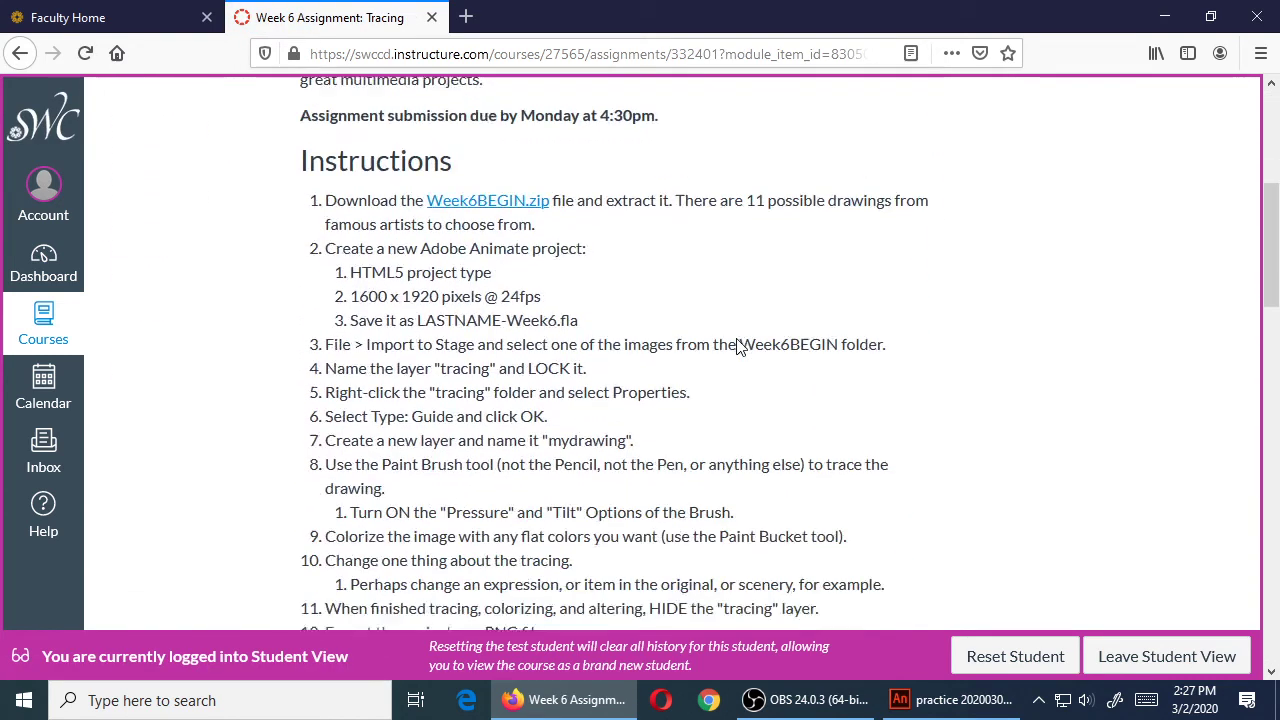
{"action": "scroll", "coordinate": [737, 345], "scroll_direction": "down", "scroll_amount": 1}
{"action": "scroll", "coordinate": [608, 283], "scroll_direction": "up", "scroll_amount": 1}
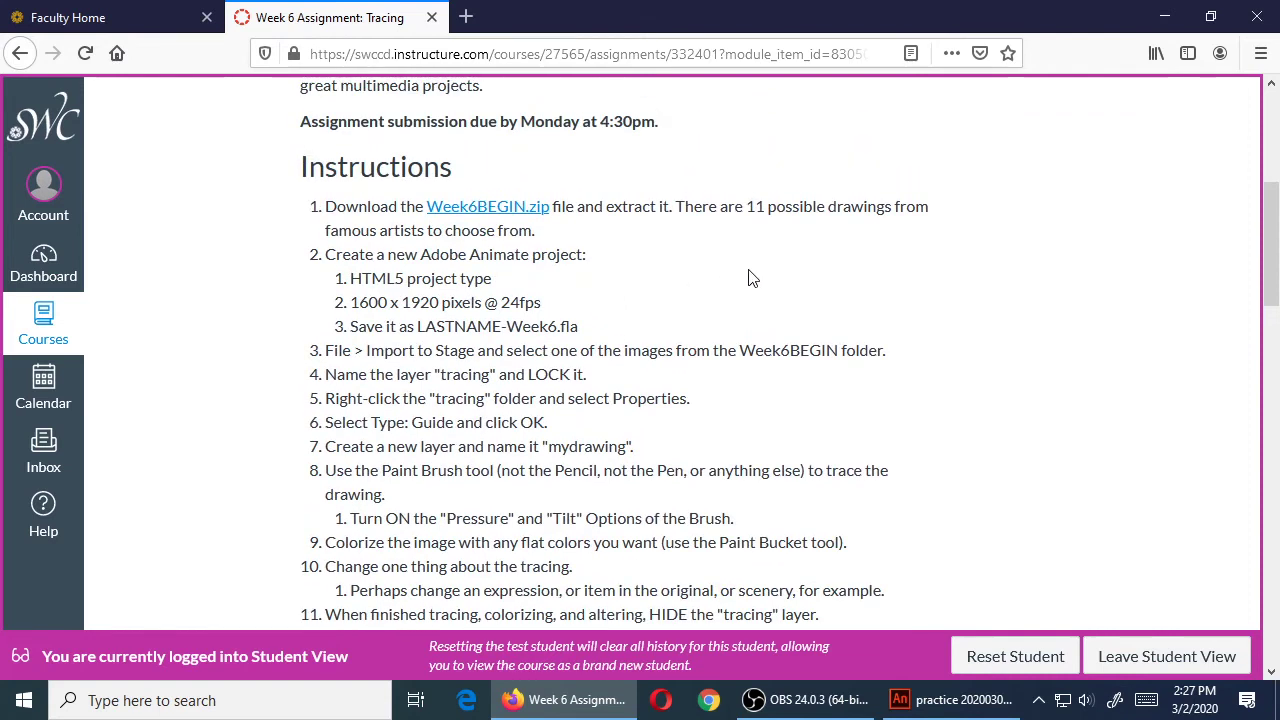
{"action": "key", "text": "super+d"}
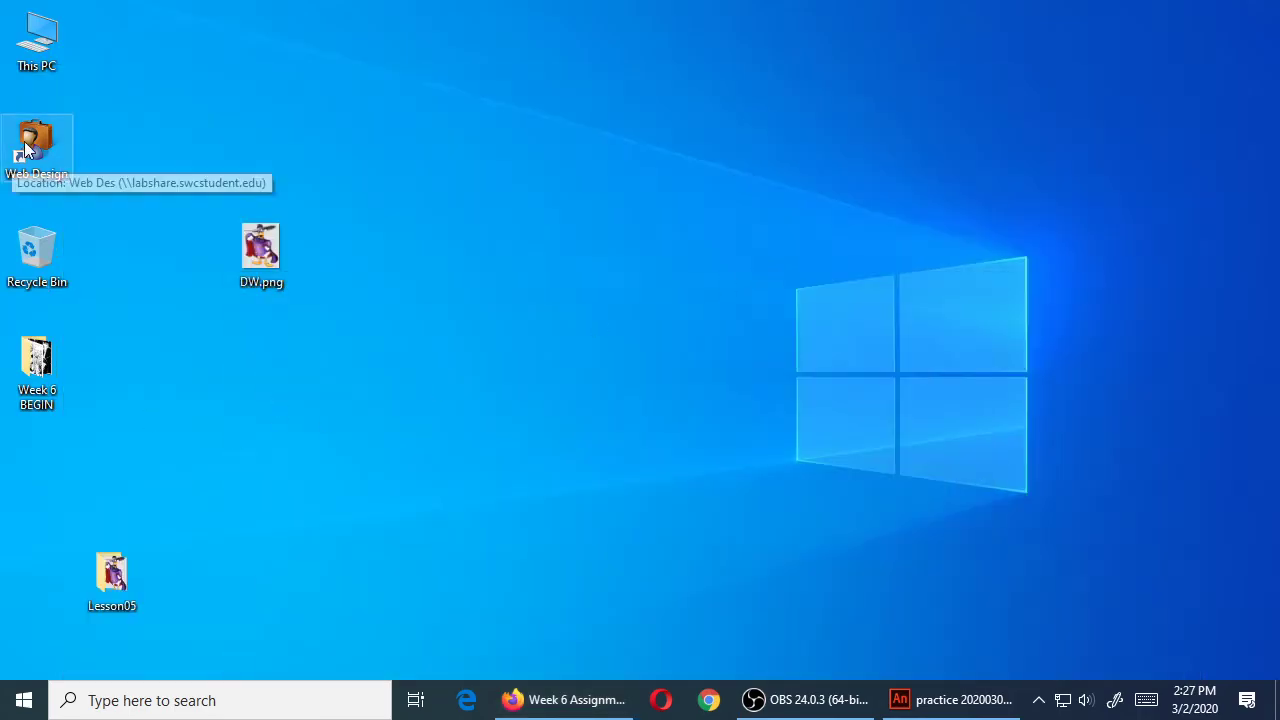
Step: Copy the Week 6 BEGIN folder into the CIS125 folder on Web Design and open it
{"action": "double_click", "coordinate": [26, 148]}
{"action": "left_click_drag", "start_coordinate": [655, 37], "coordinate": [1026, 65]}
{"action": "double_click", "coordinate": [780, 302]}
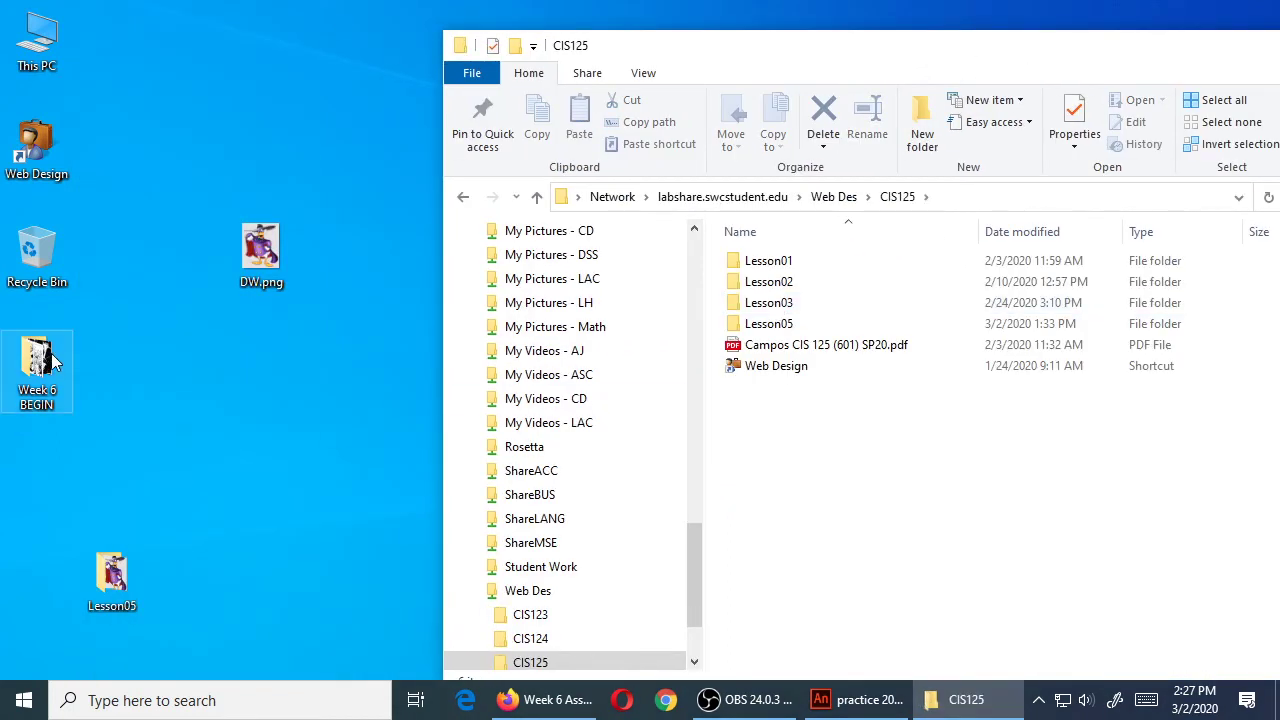
{"action": "left_click_drag", "start_coordinate": [52, 362], "coordinate": [831, 454]}
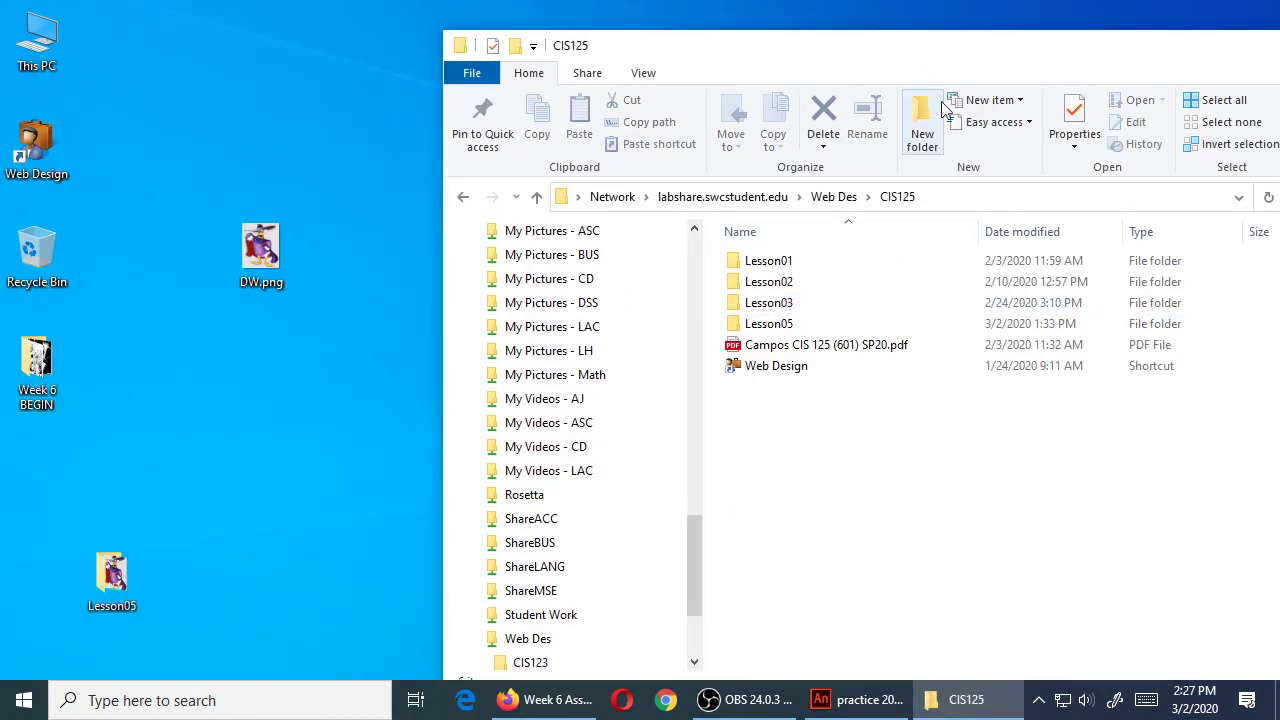
{"action": "left_click_drag", "start_coordinate": [937, 57], "coordinate": [655, 68]}
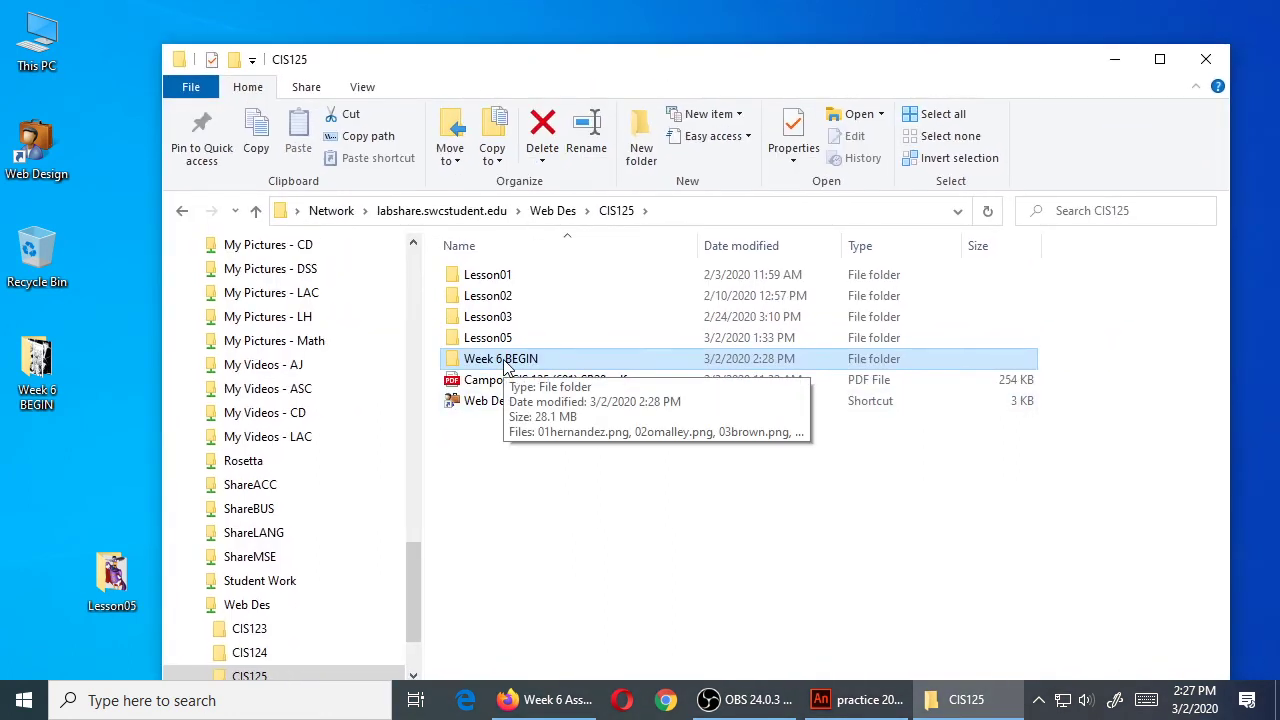
{"action": "double_click", "coordinate": [505, 360]}
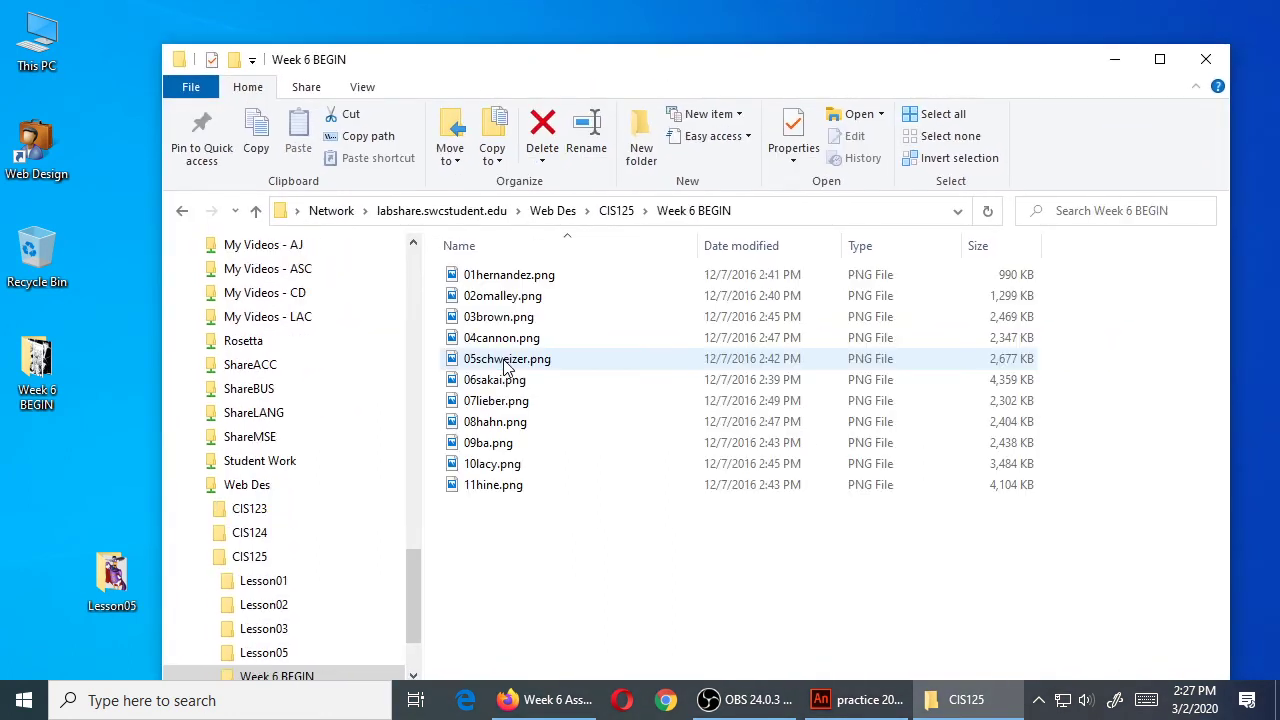
Step: View the drawings as Large icons and try opening 02omalley.png
{"action": "left_click", "coordinate": [364, 90]}
{"action": "left_click", "coordinate": [496, 116]}
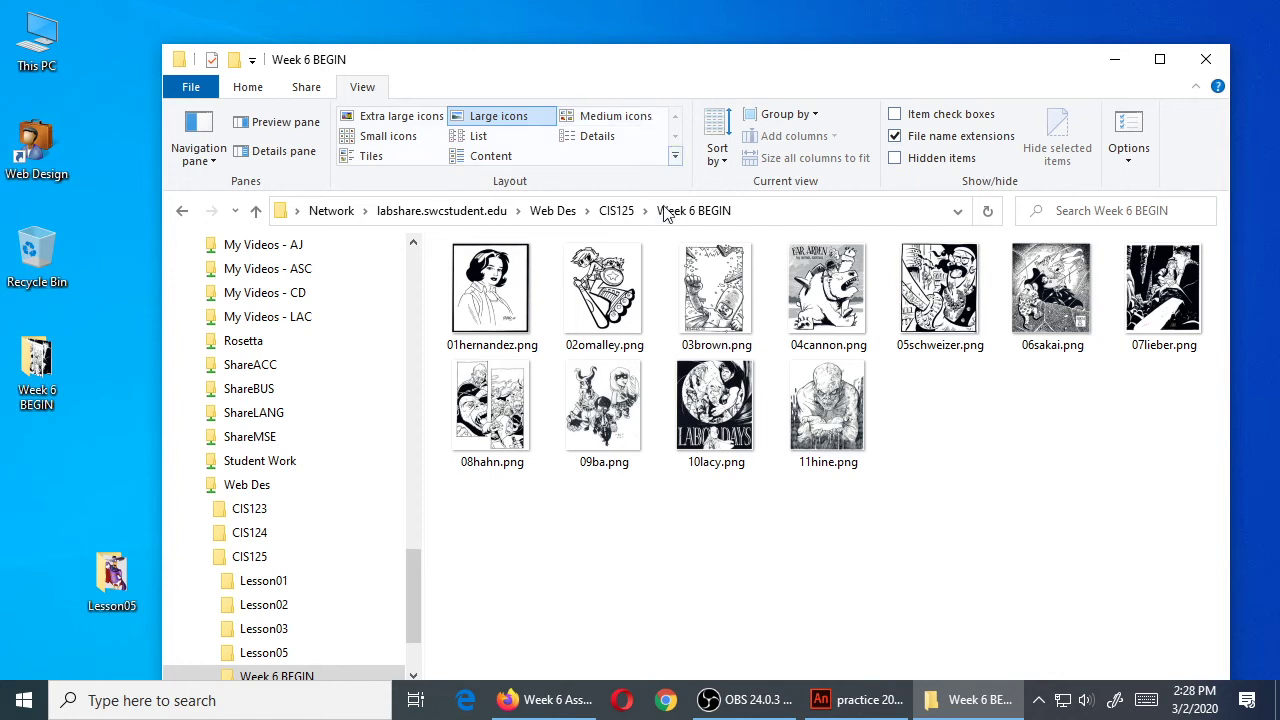
{"action": "double_click", "coordinate": [603, 285]}
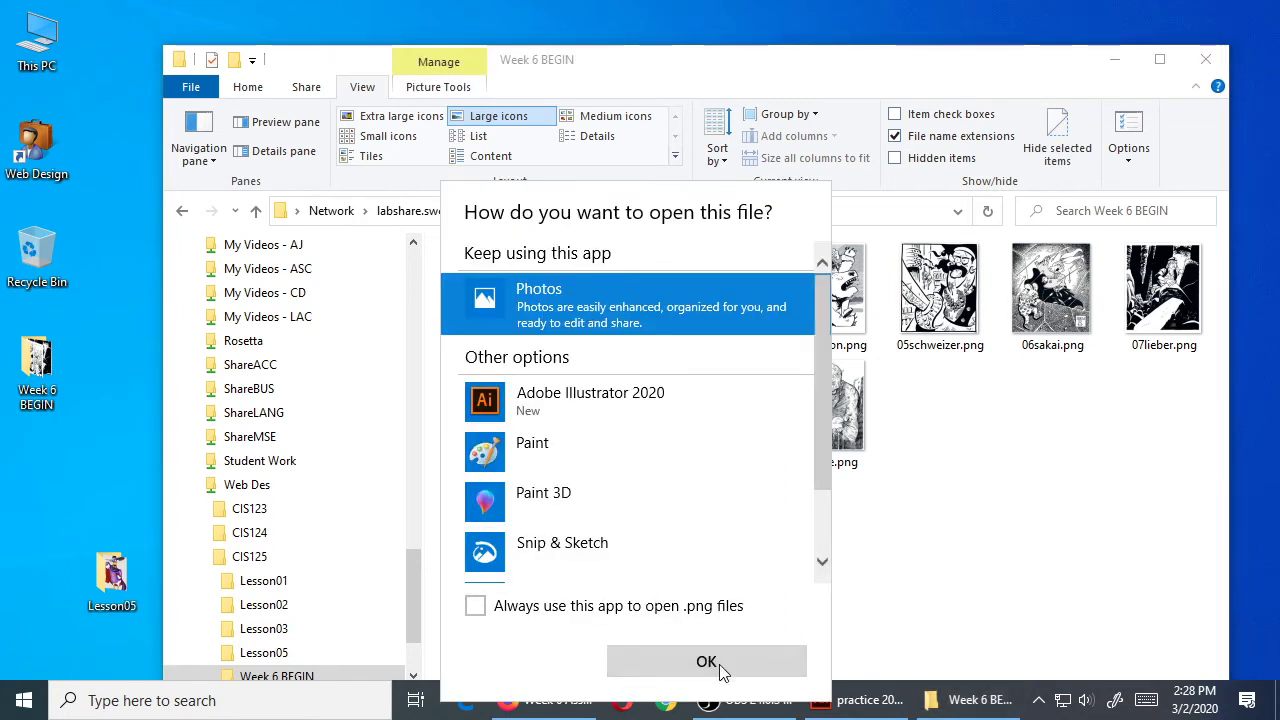
{"action": "key", "text": "Escape"}
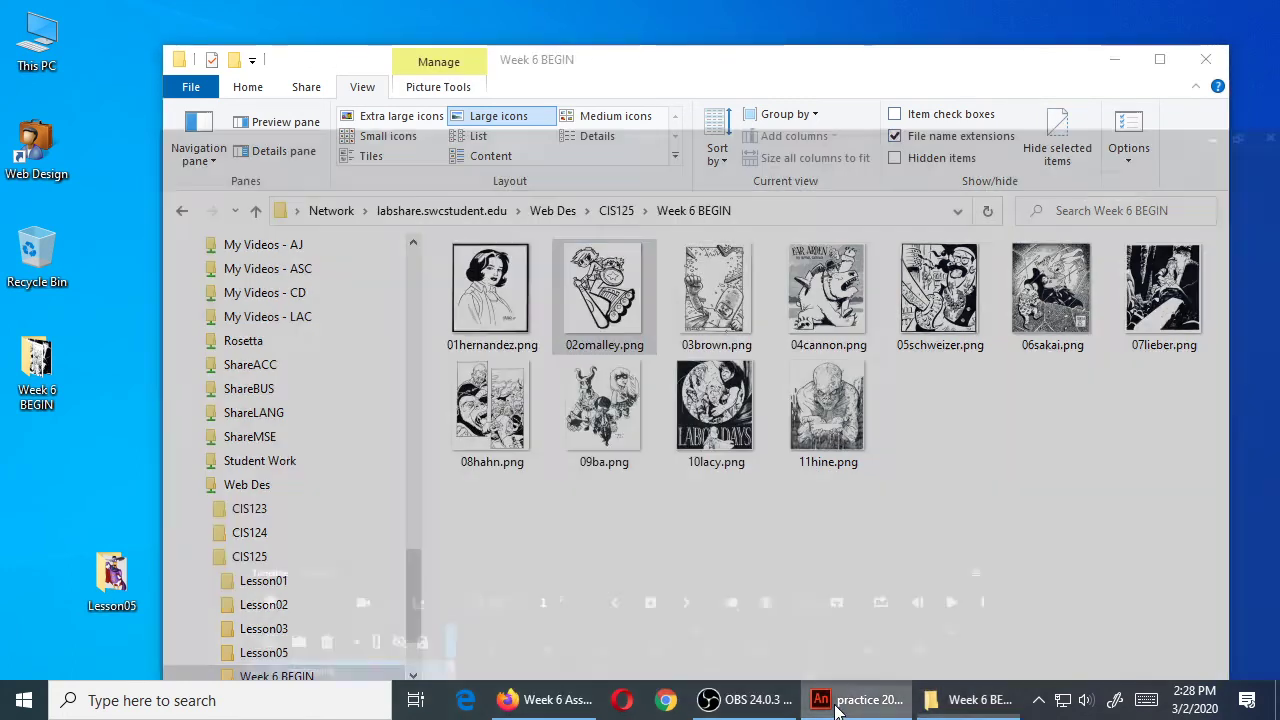
{"action": "left_click", "coordinate": [858, 700]}
Step: Highlight '1600 x 1920' in step 2.2 of the Week 6 assignment instructions
{"action": "left_click", "coordinate": [545, 700]}
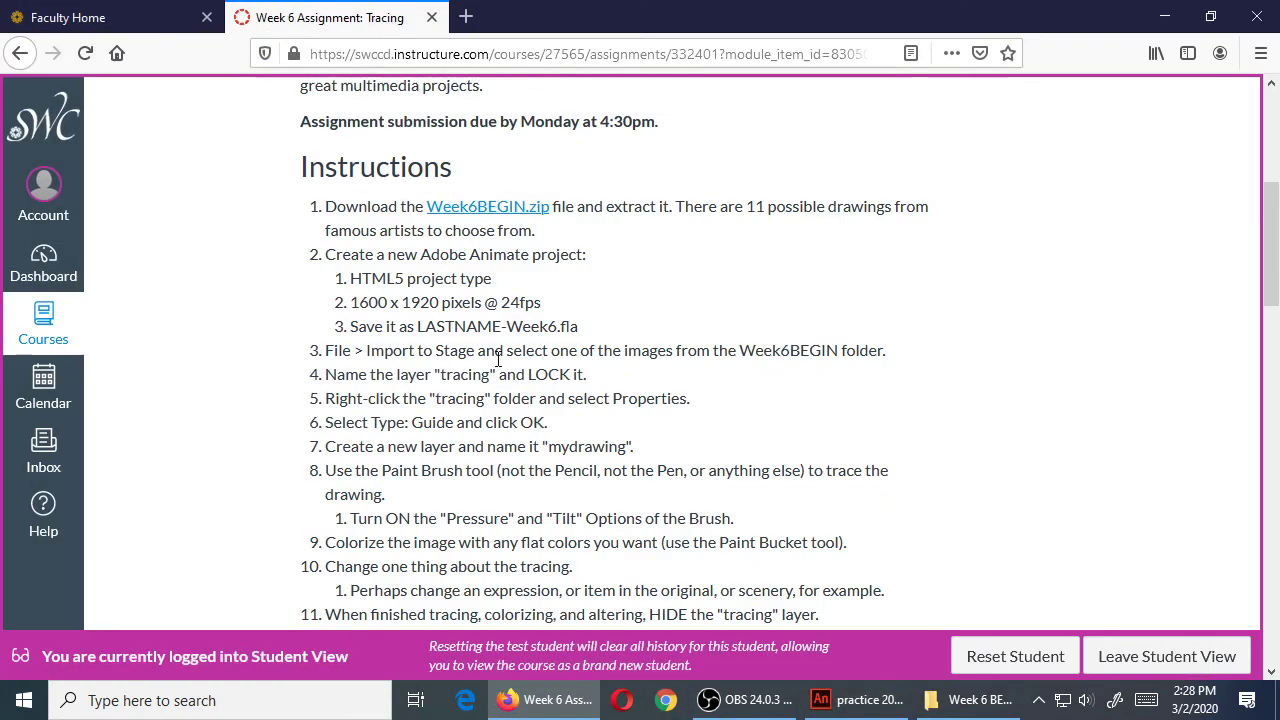
{"action": "left_click_drag", "start_coordinate": [350, 302], "coordinate": [441, 303]}
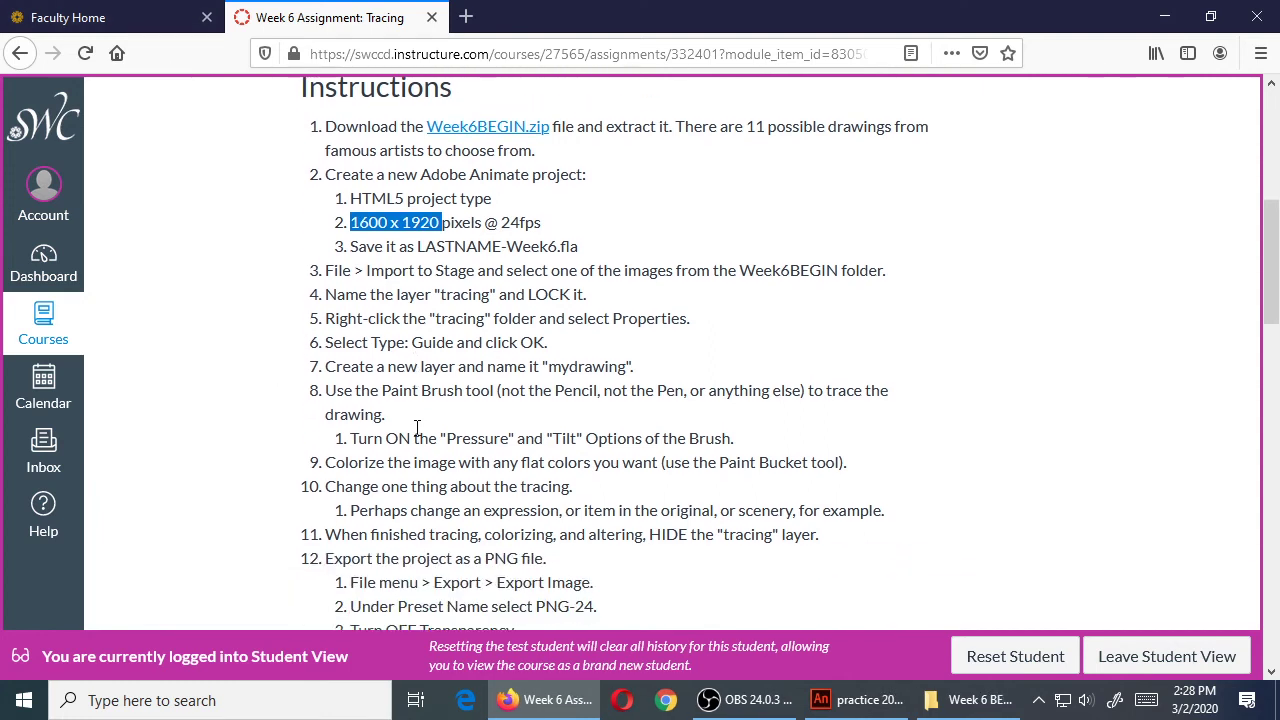
{"action": "scroll", "coordinate": [417, 428], "scroll_direction": "down", "scroll_amount": 1}
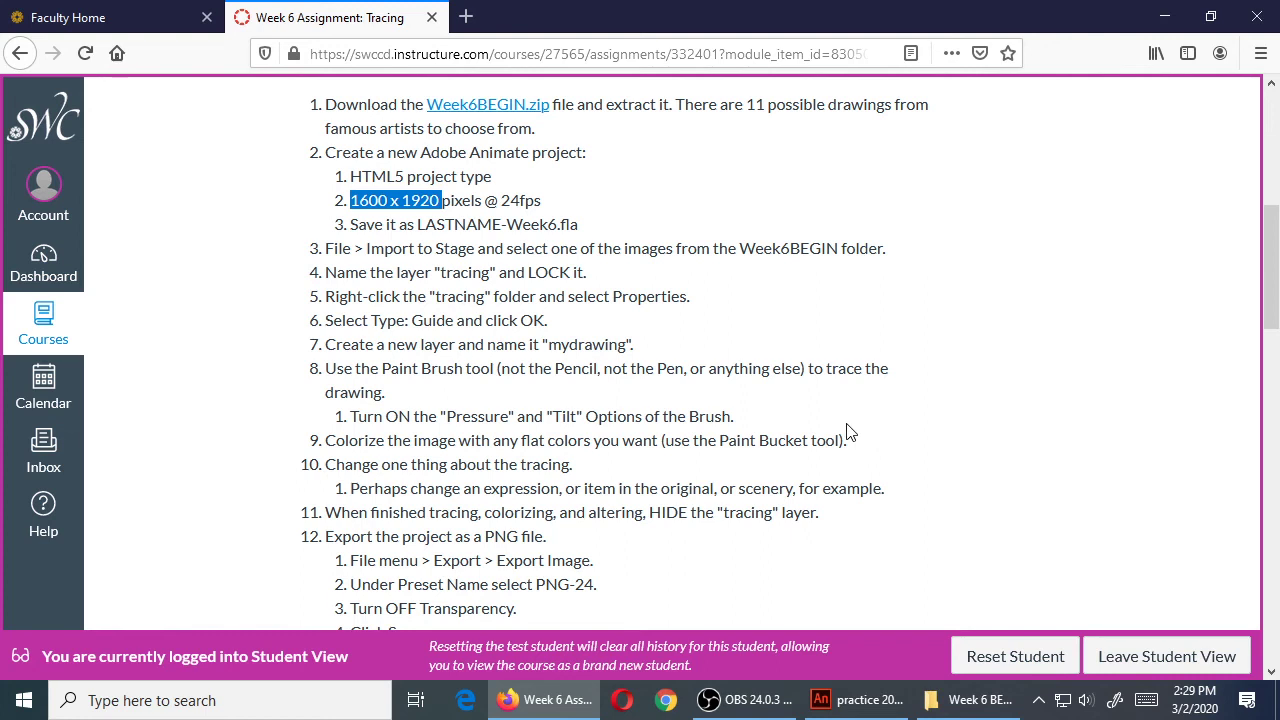
Step: Scroll past export steps 12.1–12.4 down to the assignment's Grading section
{"action": "scroll", "coordinate": [728, 500], "scroll_direction": "down", "scroll_amount": 2}
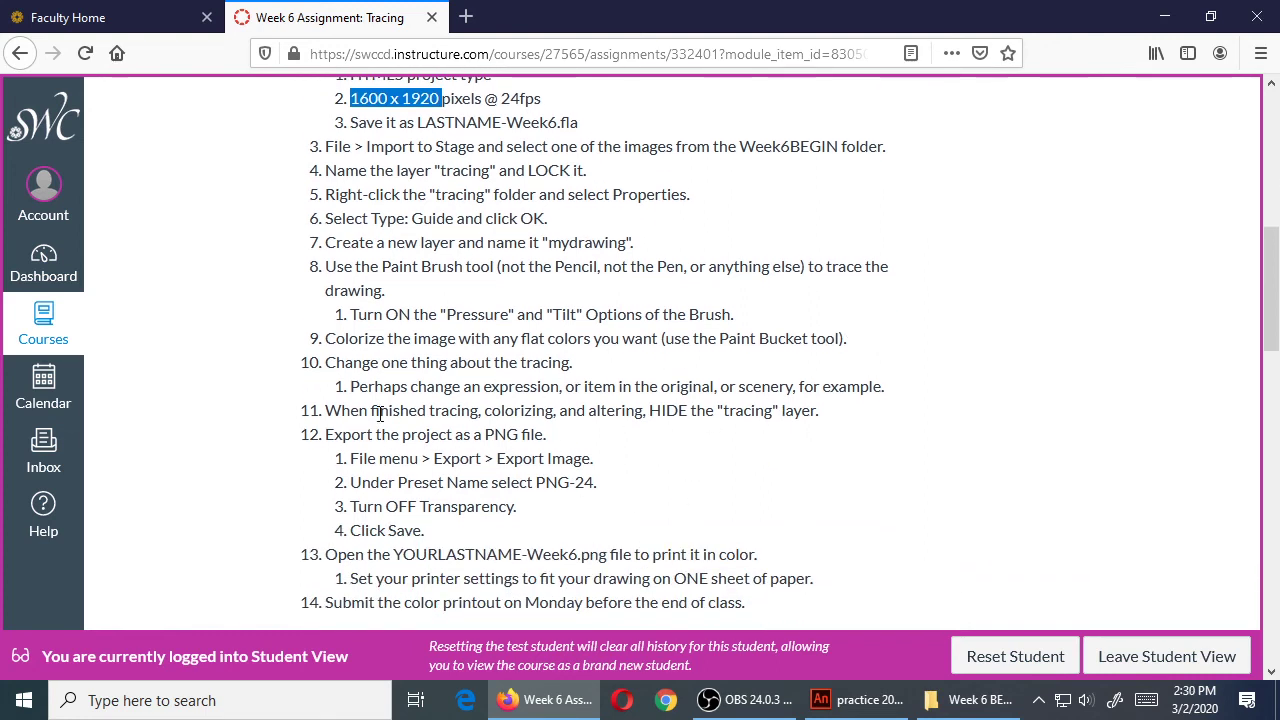
{"action": "left_click_drag", "start_coordinate": [379, 458], "coordinate": [598, 535]}
{"action": "left_click", "coordinate": [710, 453]}
{"action": "scroll", "coordinate": [760, 455], "scroll_direction": "down", "scroll_amount": 2}
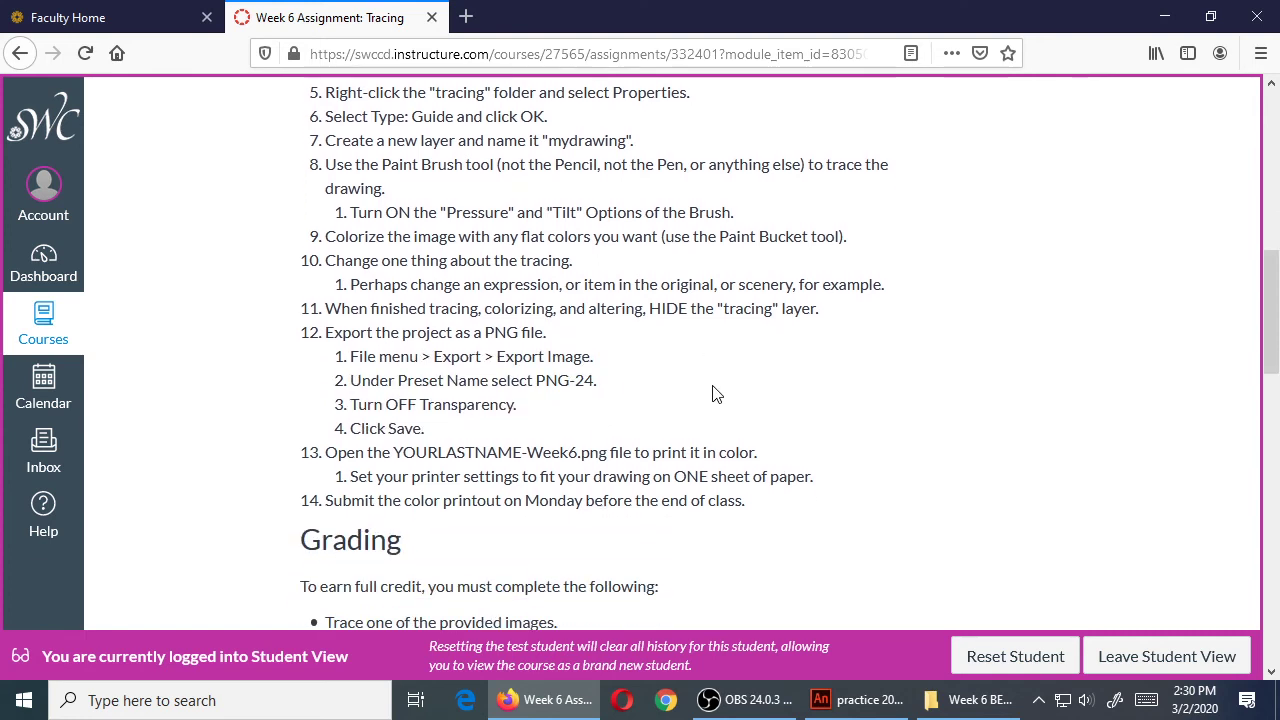
{"action": "scroll", "coordinate": [812, 474], "scroll_direction": "down", "scroll_amount": 2}
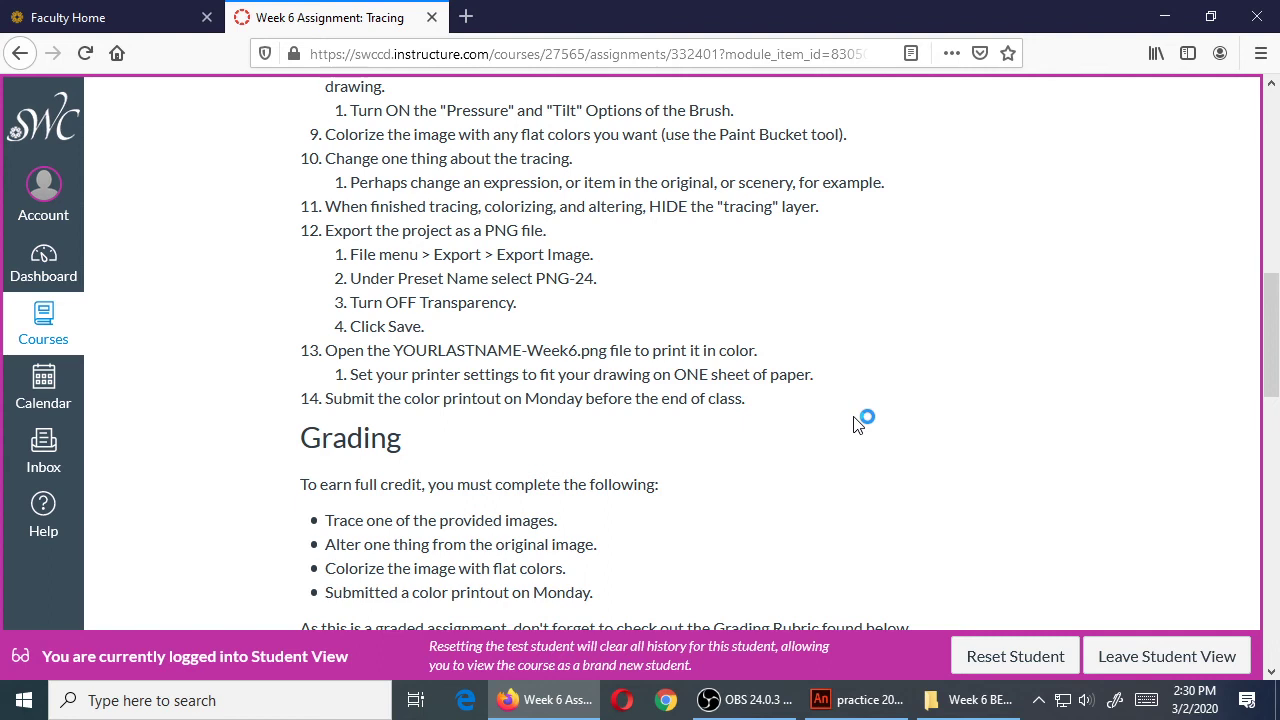
{"action": "scroll", "coordinate": [856, 428], "scroll_direction": "down", "scroll_amount": 5}
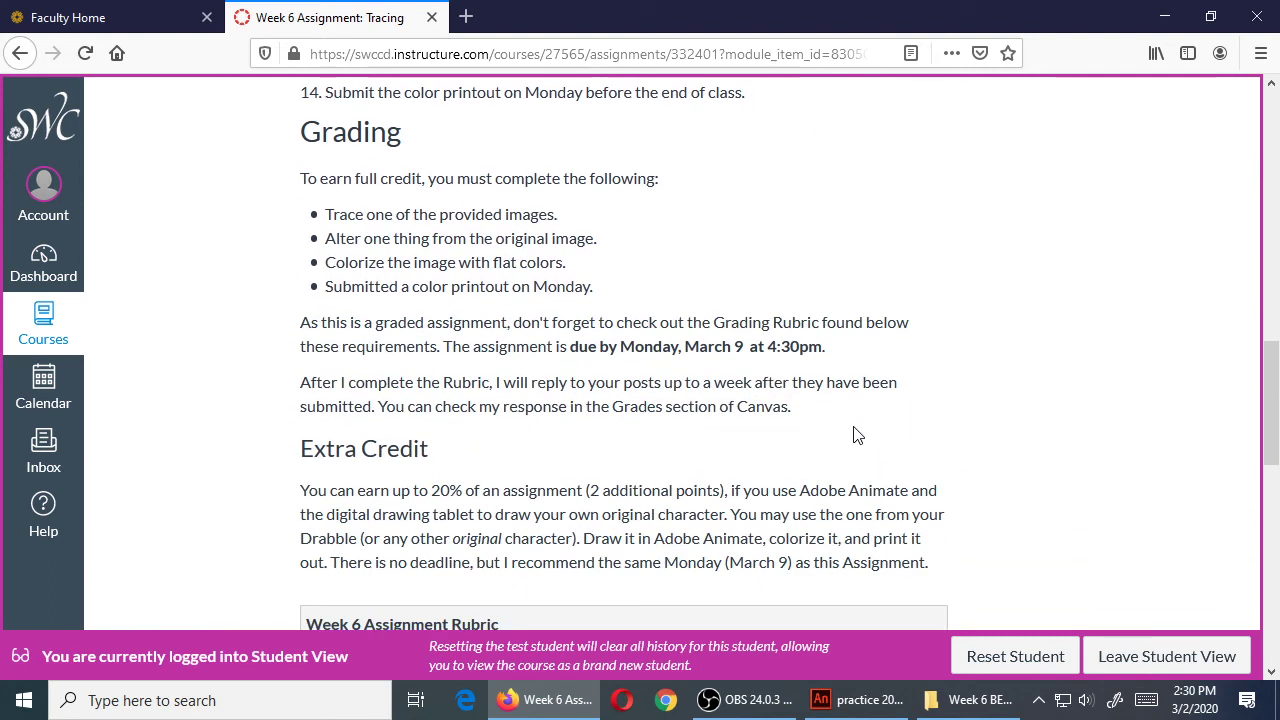
Step: Scroll down to the Extra Credit paragraph and the 10-point Week 6 Assignment Rubric table
{"action": "scroll", "coordinate": [856, 436], "scroll_direction": "down", "scroll_amount": 1}
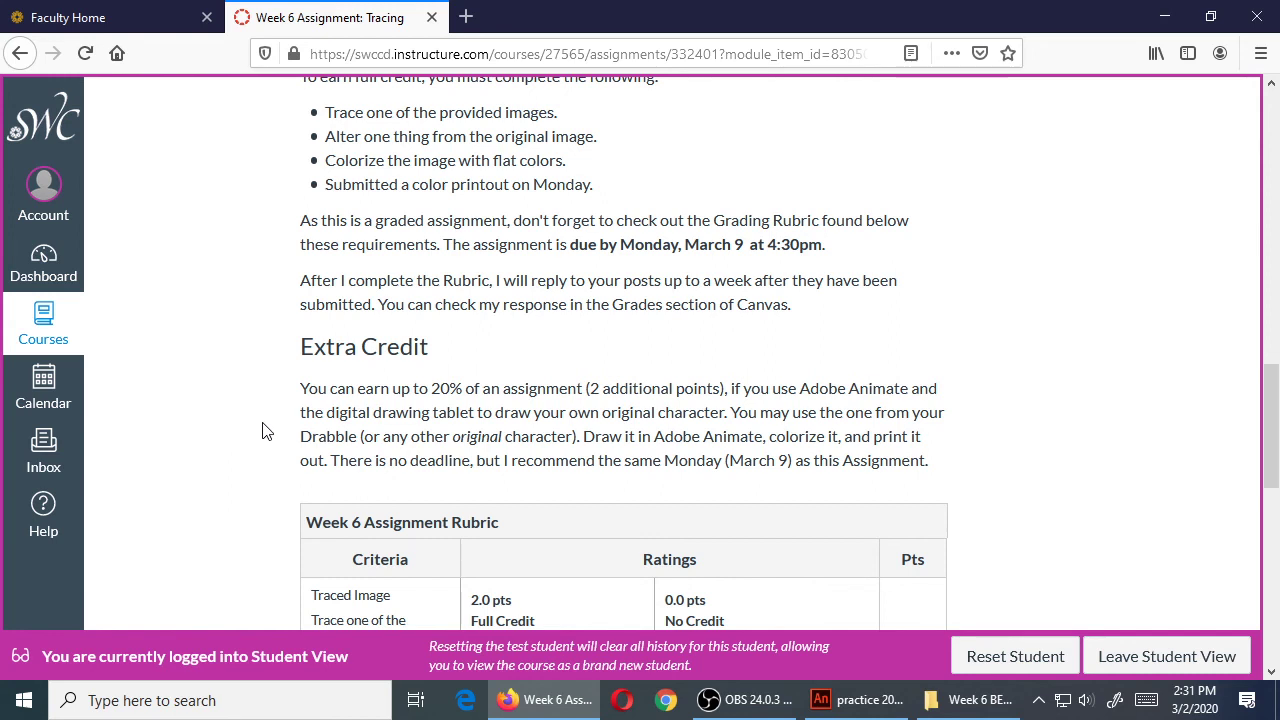
{"action": "scroll", "coordinate": [263, 431], "scroll_direction": "down", "scroll_amount": 5}
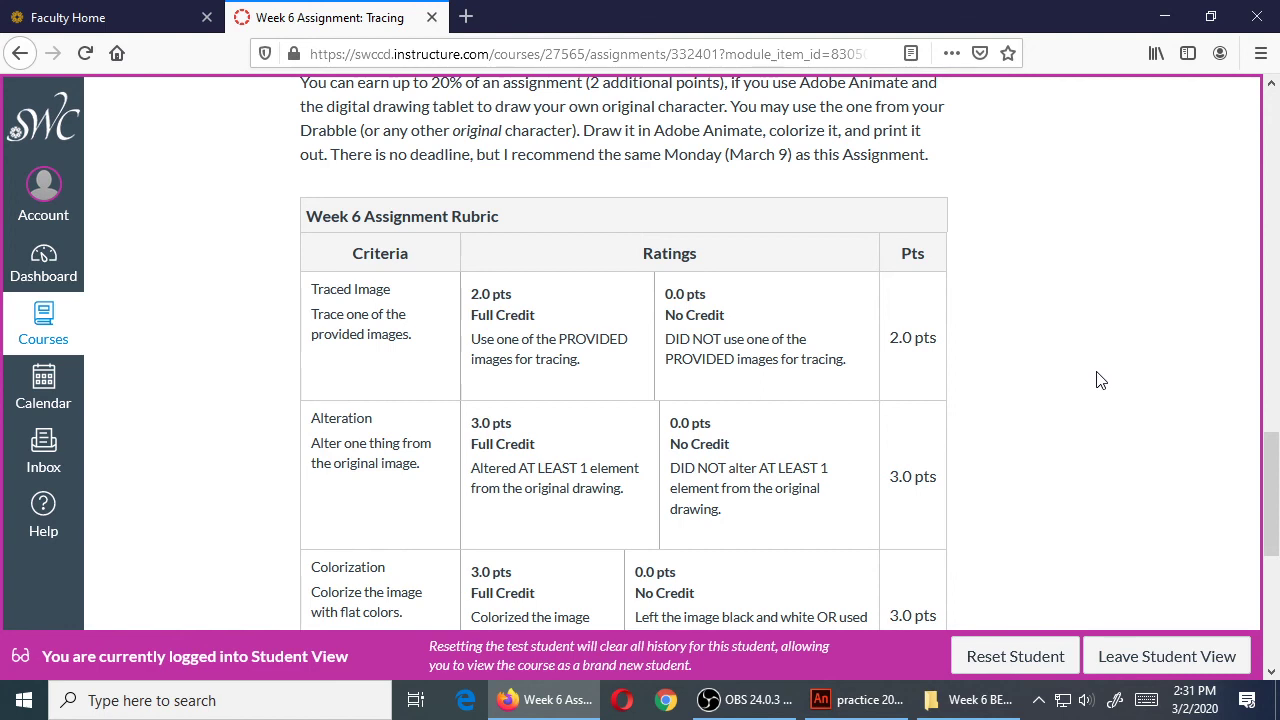
{"action": "scroll", "coordinate": [1097, 374], "scroll_direction": "down", "scroll_amount": 5}
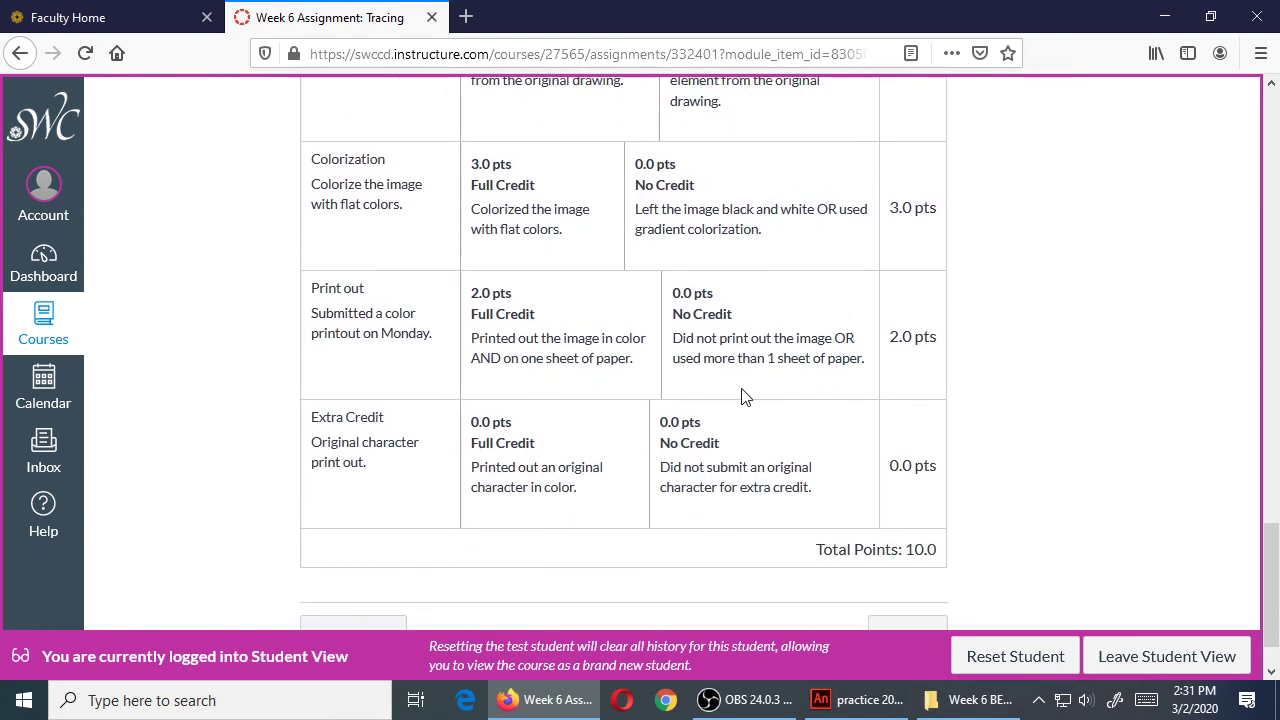
Step: Highlight the rubric's 'Total Points: 10.0' line, then return to the Week 6 BEGIN drawings folder
{"action": "scroll", "coordinate": [746, 391], "scroll_direction": "up", "scroll_amount": 3}
{"action": "scroll", "coordinate": [749, 380], "scroll_direction": "down", "scroll_amount": 4}
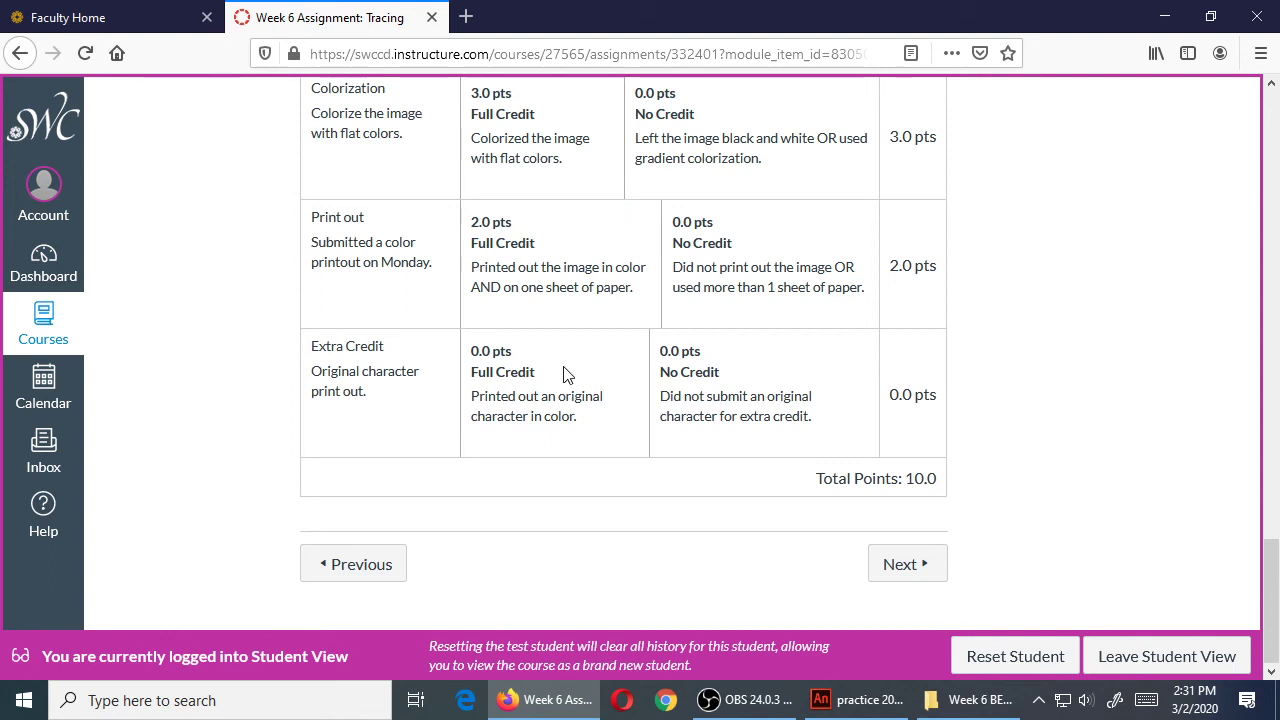
{"action": "left_click_drag", "start_coordinate": [563, 371], "coordinate": [1068, 363]}
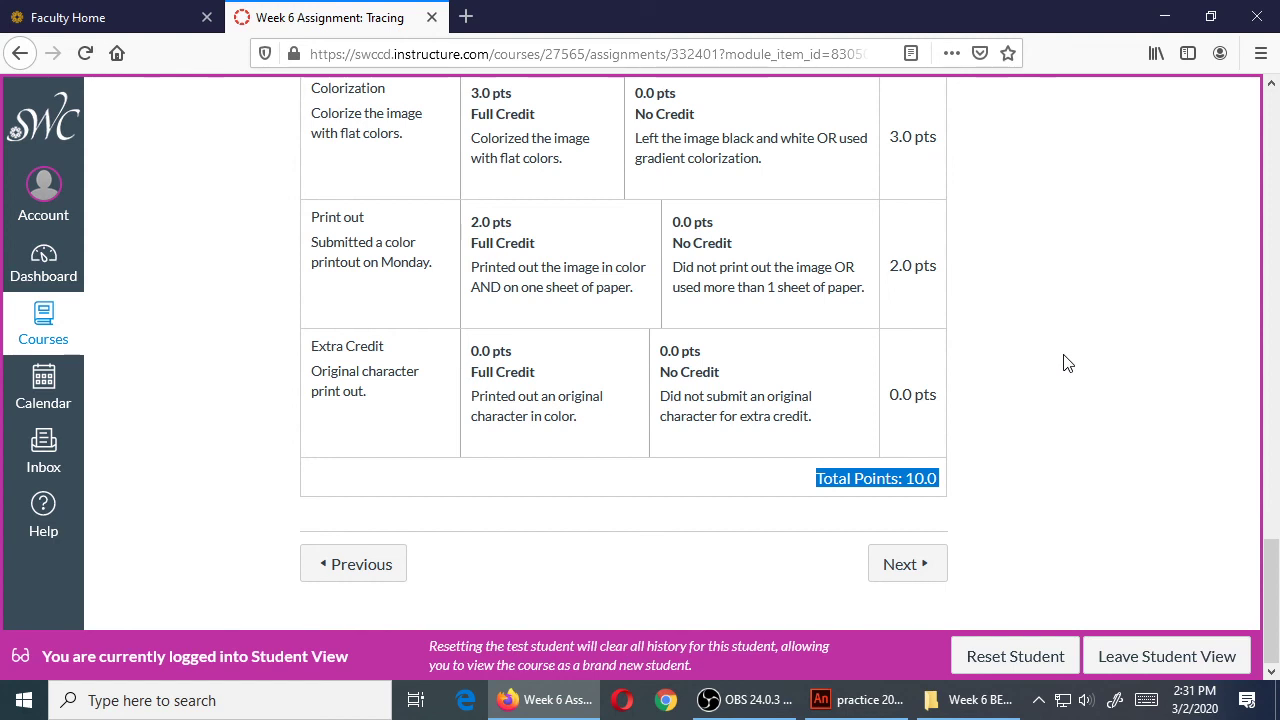
{"action": "scroll", "coordinate": [1066, 363], "scroll_direction": "up", "scroll_amount": 3}
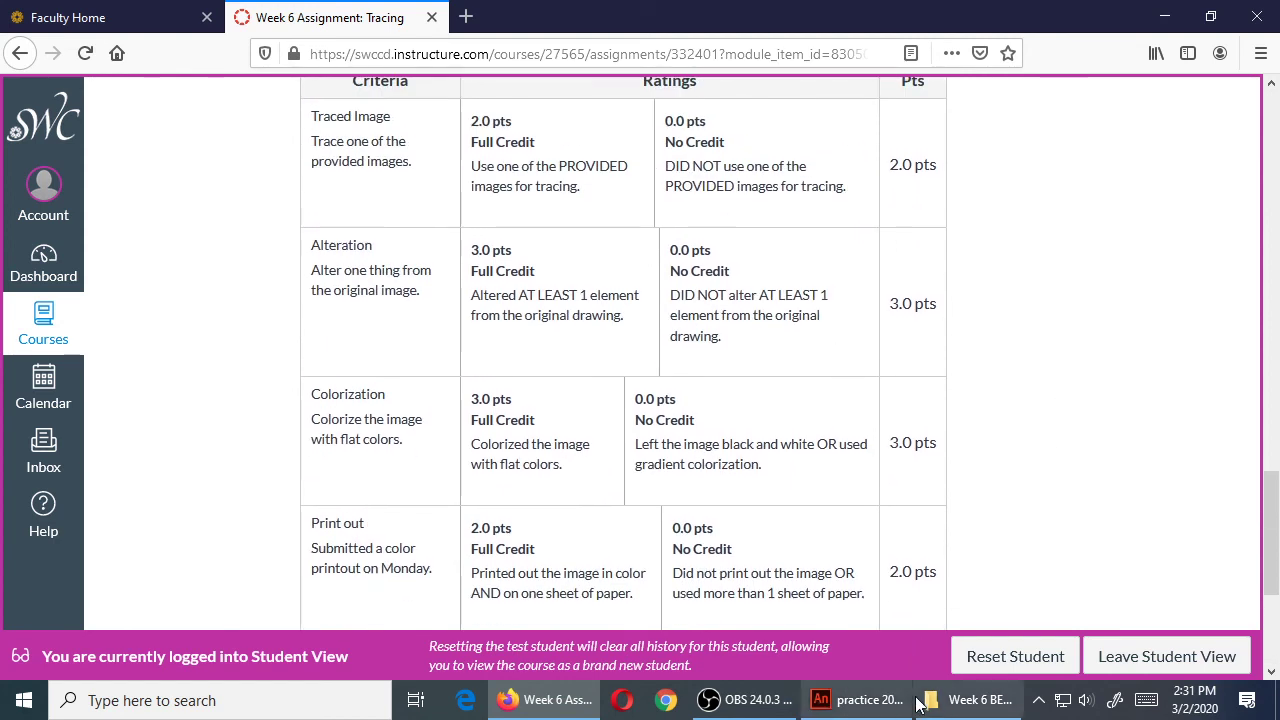
{"action": "left_click", "coordinate": [955, 700]}
{"action": "left_click", "coordinate": [953, 510]}
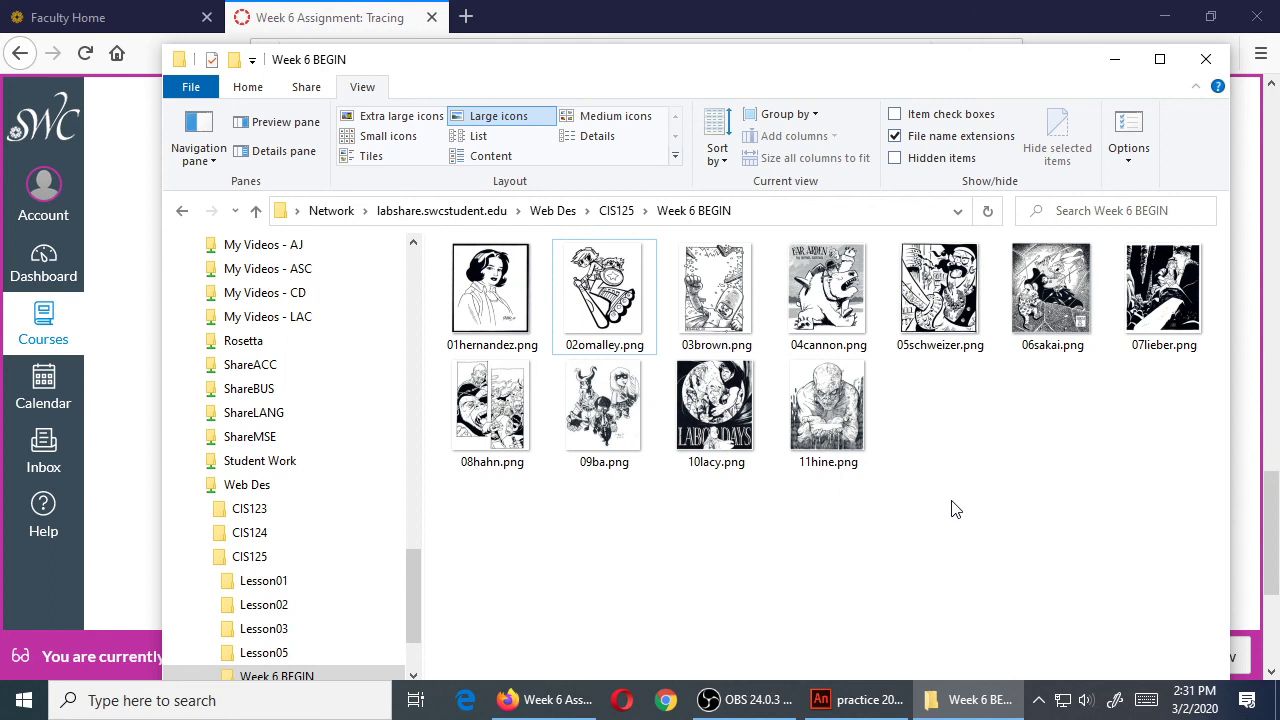
{"action": "double_click", "coordinate": [833, 415]}
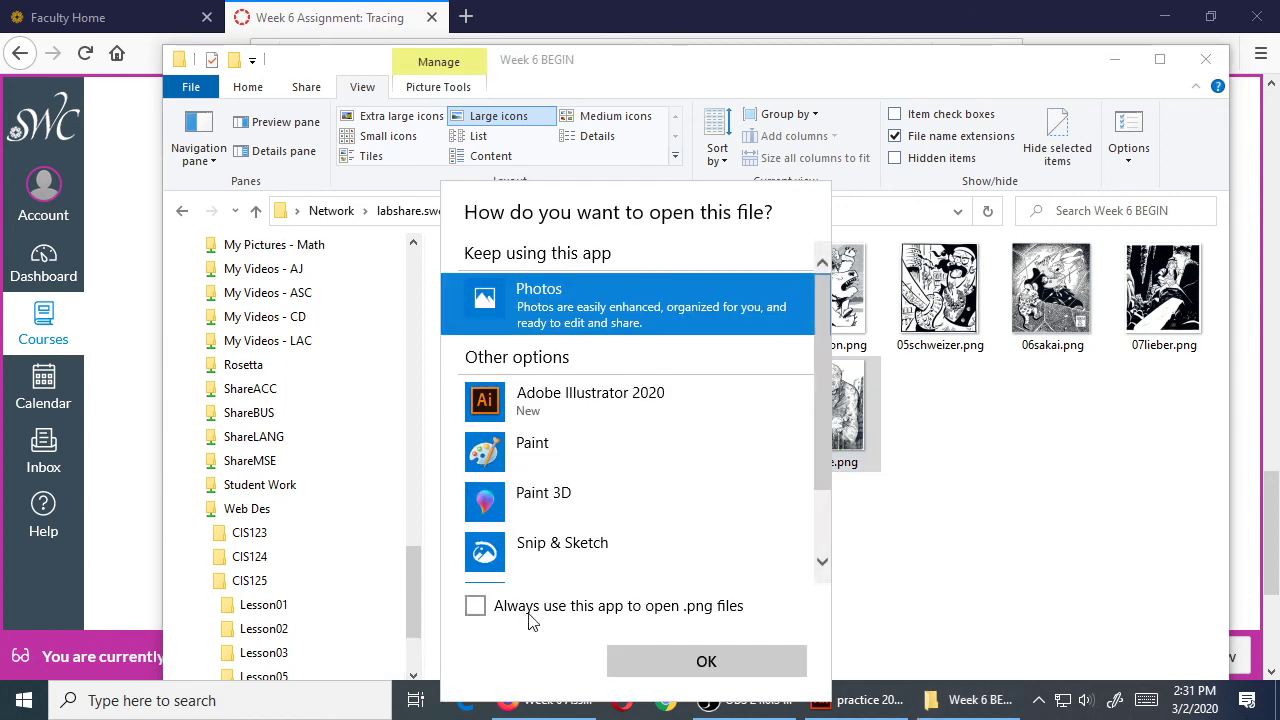
{"action": "left_click", "coordinate": [705, 660]}
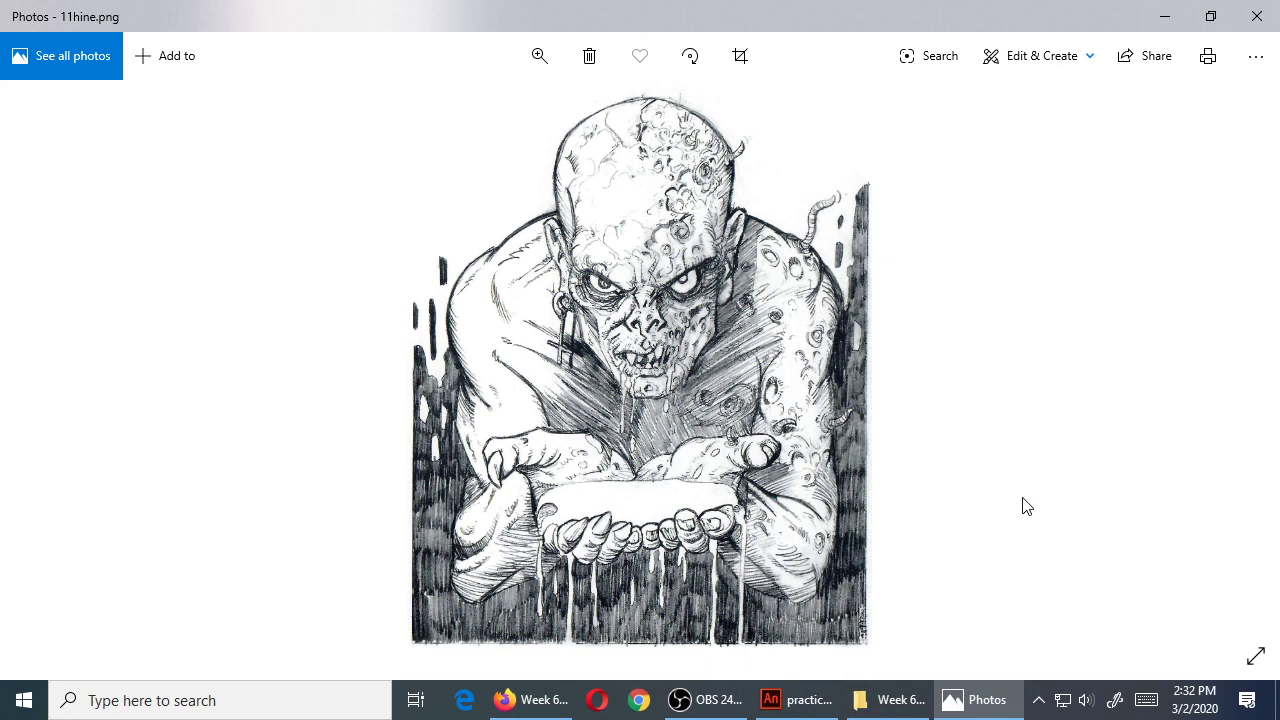
{"action": "left_click", "coordinate": [1257, 12]}
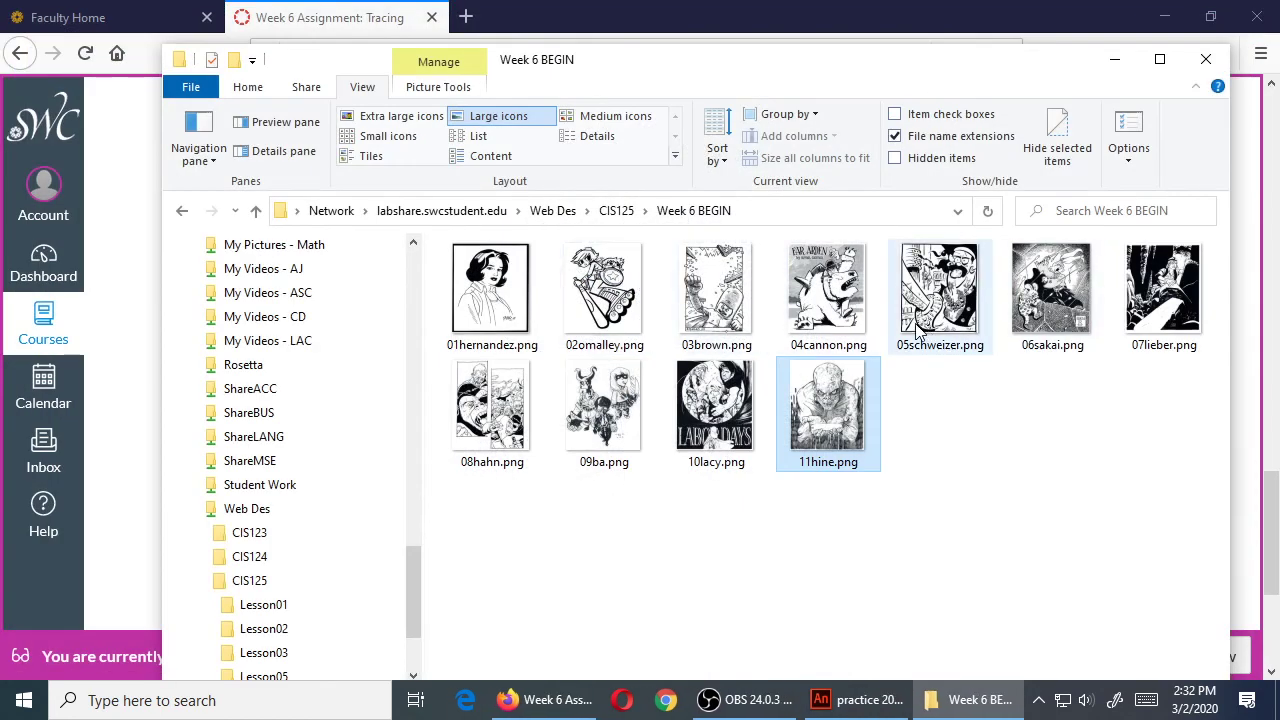
{"action": "double_click", "coordinate": [492, 405]}
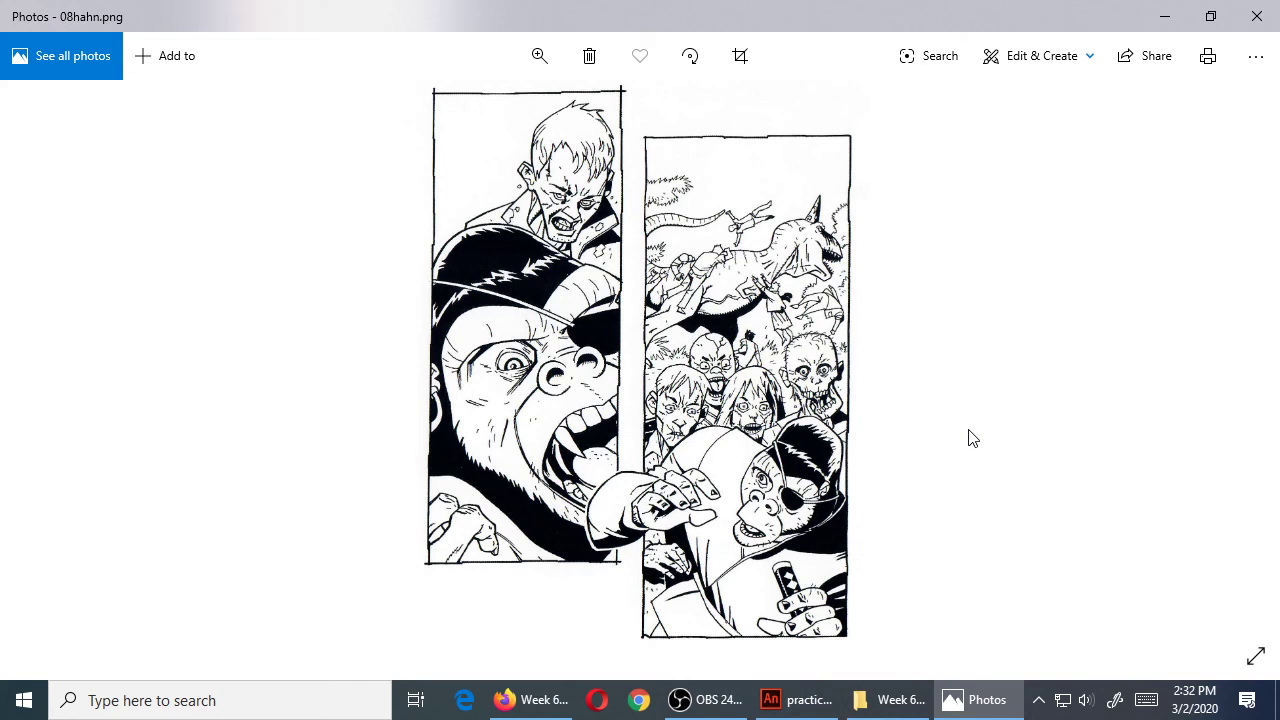
{"action": "left_click", "coordinate": [1256, 16]}
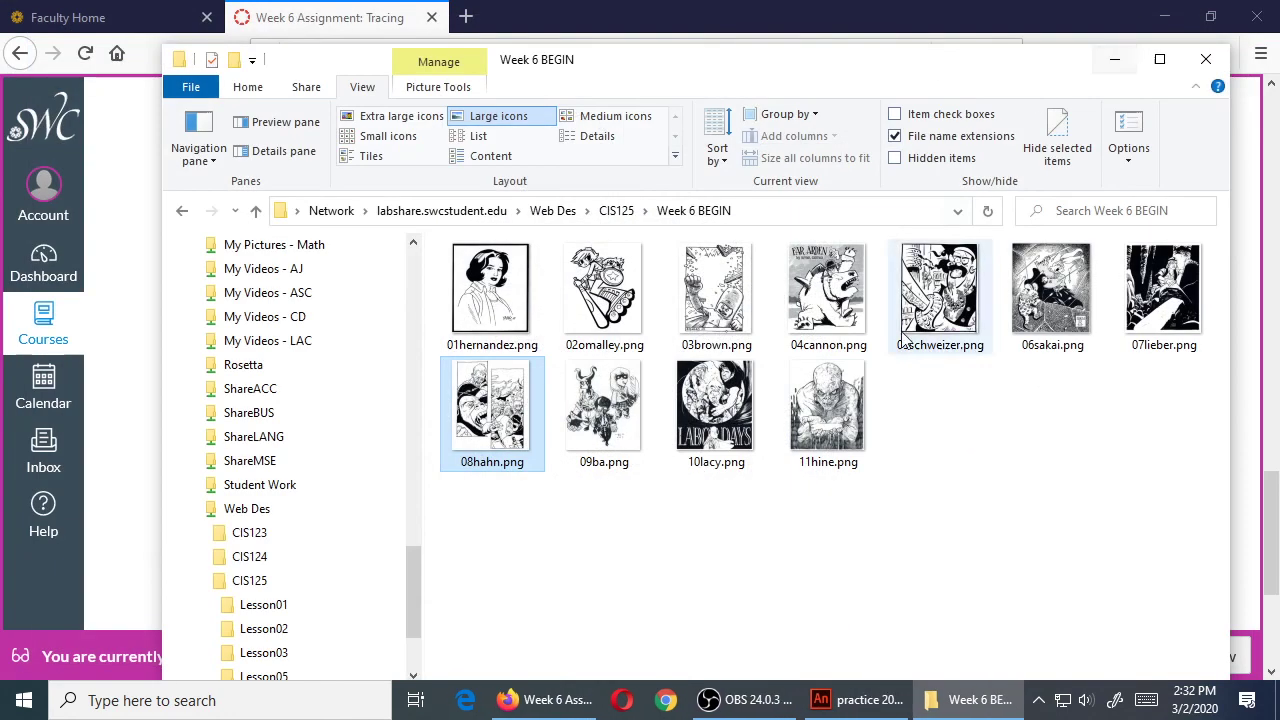
{"action": "left_click", "coordinate": [1062, 454]}
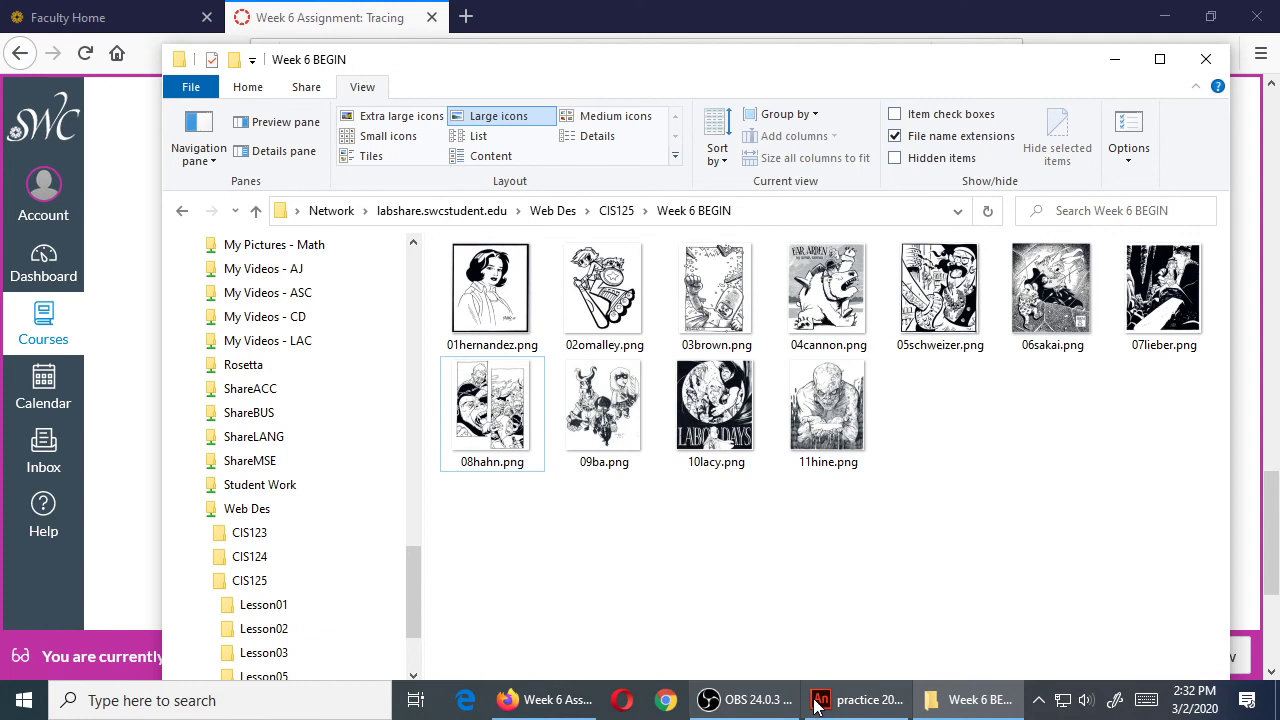
Step: Switch to Firefox to show the rubric's Traced Image, Alteration, Colorization and Print out criteria
{"action": "left_click", "coordinate": [540, 700]}
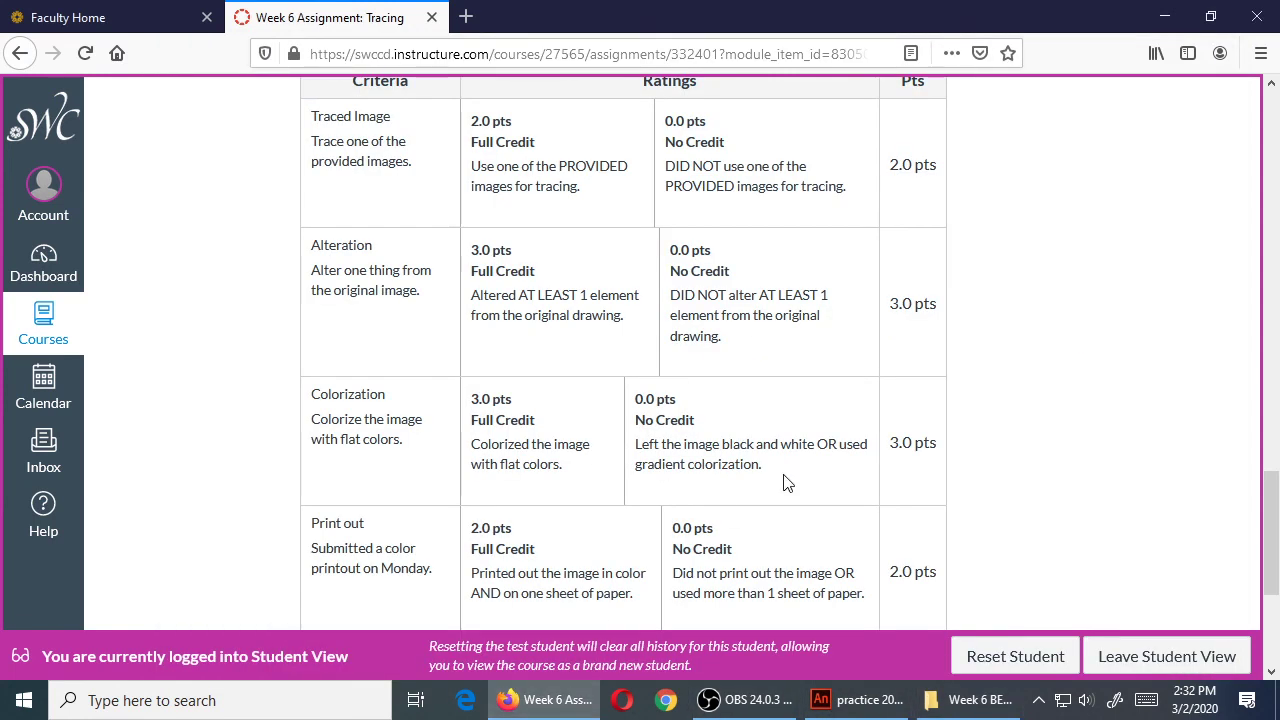